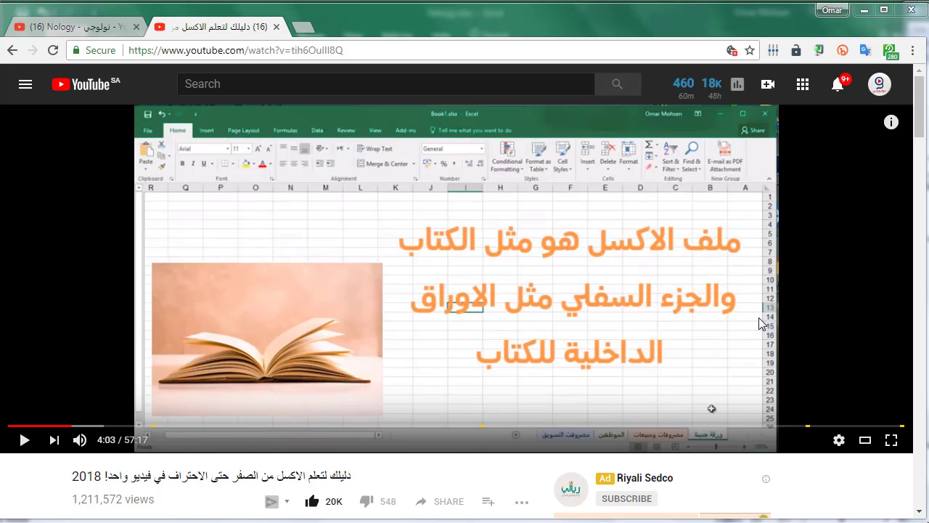
# Step: Go to the Nology channel's Videos page from the first browser tab
pyautogui.click(62, 27)
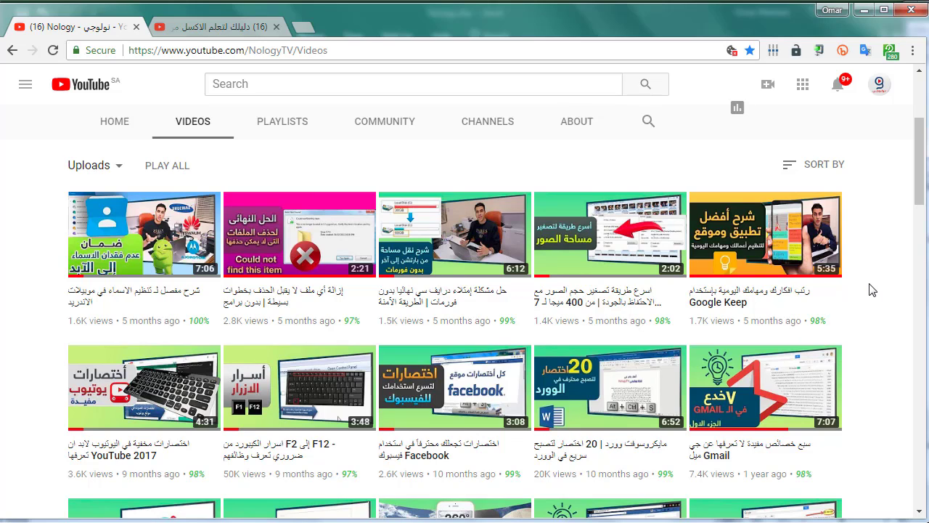
# Step: Switch from Chrome to the Nology.xlsx workbook with Alt+Tab
pyautogui.hotkey('alt', 'Tab')
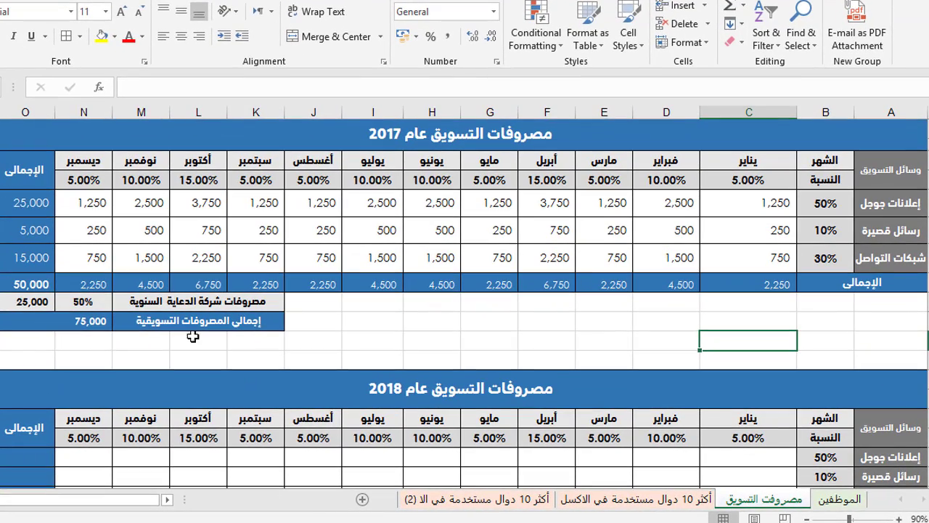
pyautogui.click(33, 286)
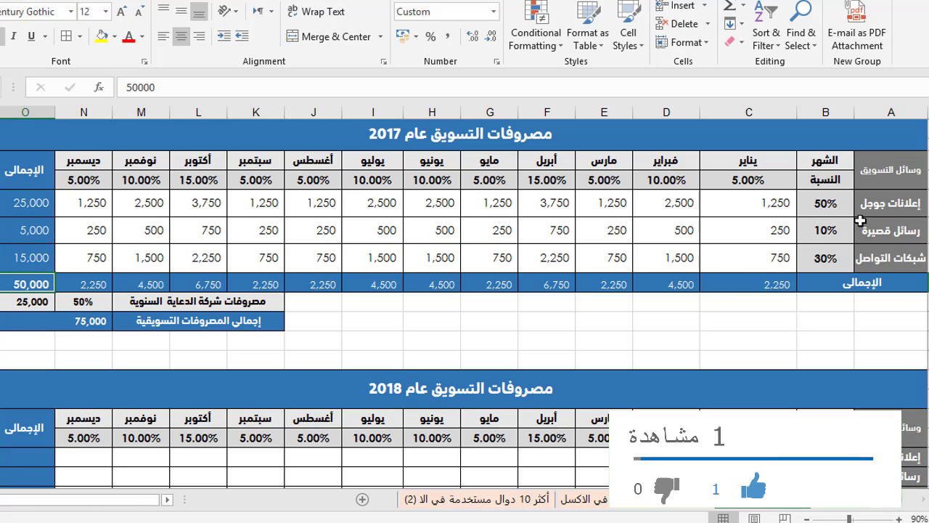
pyautogui.click(889, 205)
pyautogui.click(889, 236)
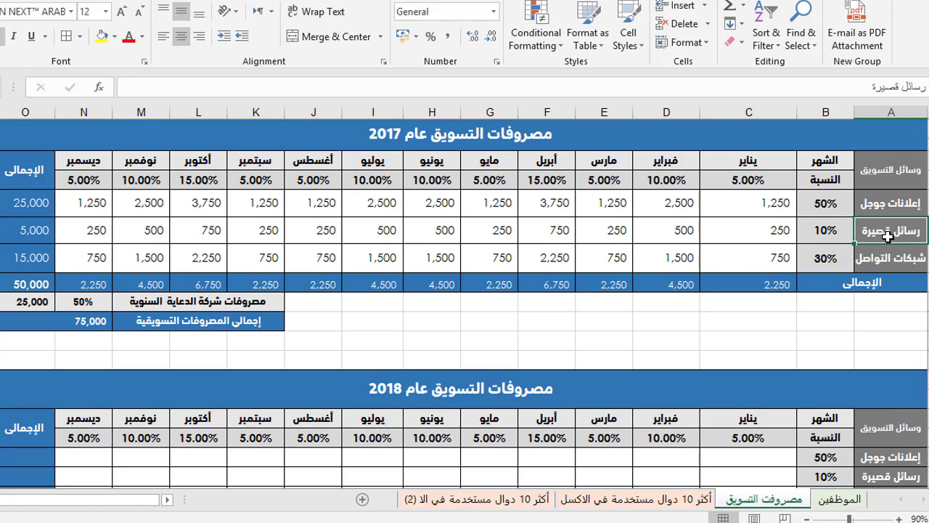
pyautogui.click(897, 257)
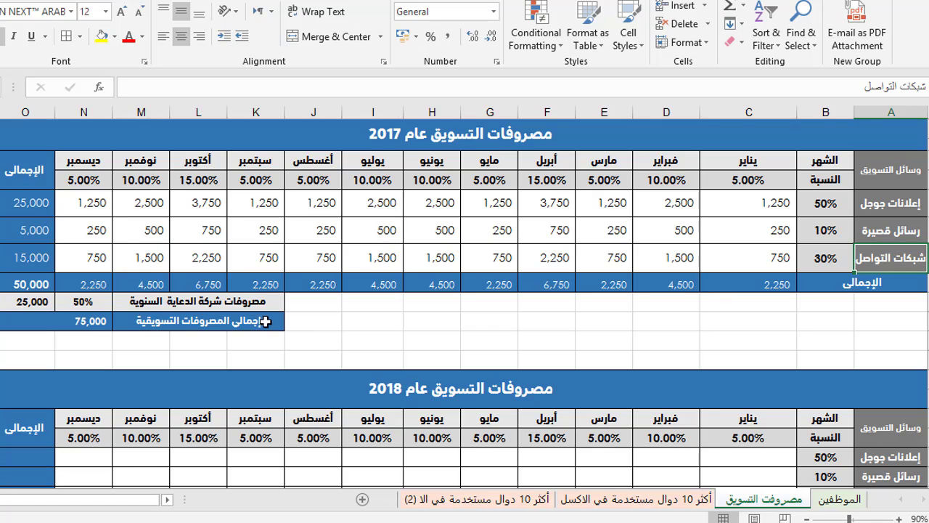
pyautogui.click(828, 209)
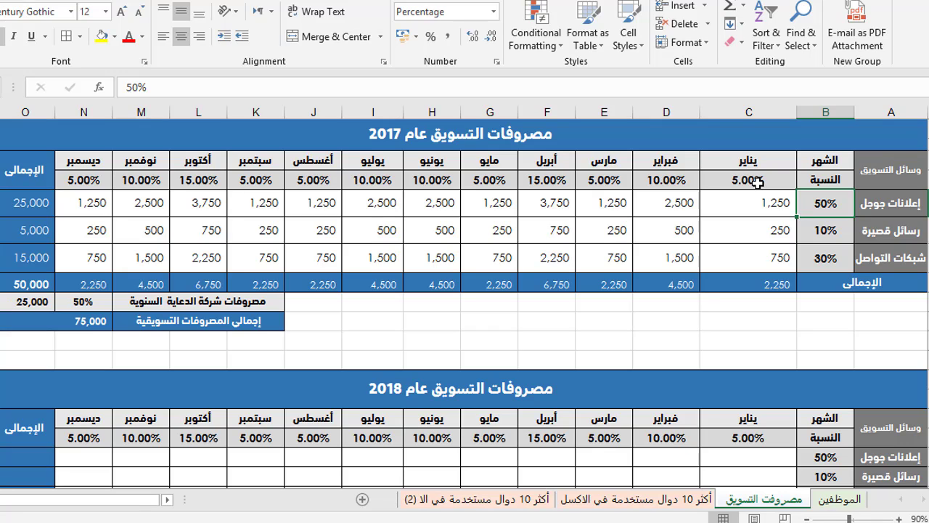
pyautogui.click(745, 182)
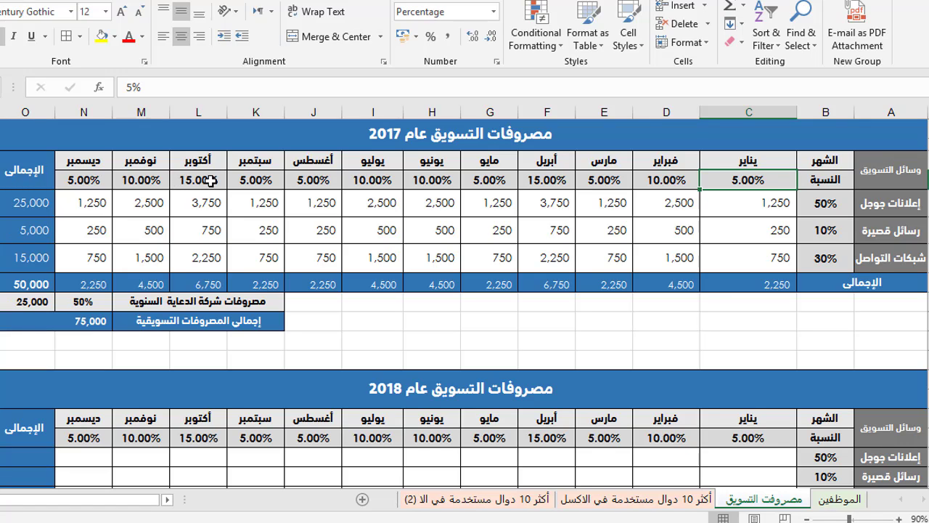
pyautogui.click(209, 181)
pyautogui.click(557, 187)
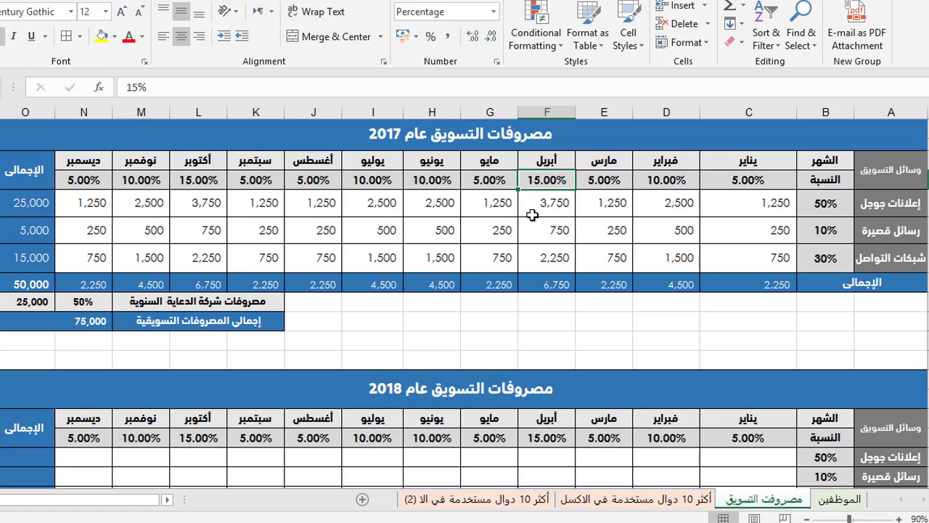
pyautogui.click(742, 181)
pyautogui.click(820, 202)
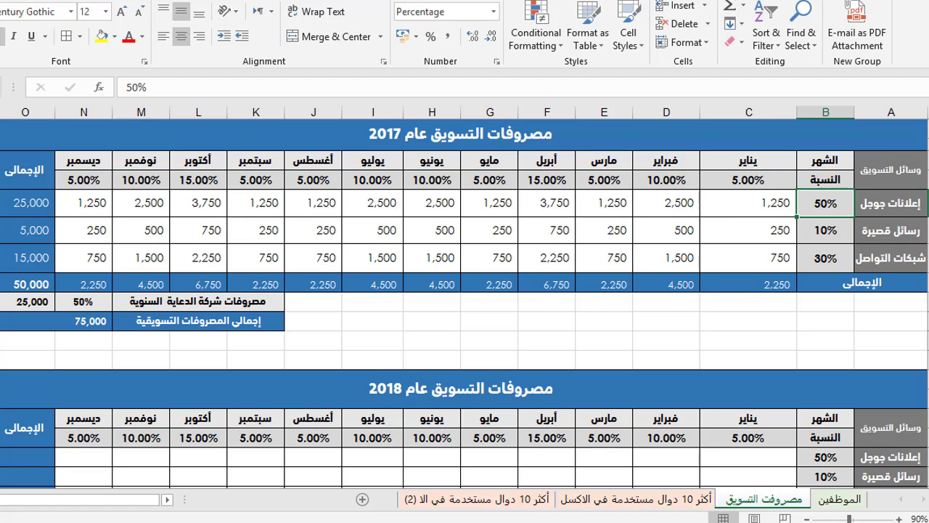
pyautogui.click(32, 284)
pyautogui.click(657, 343)
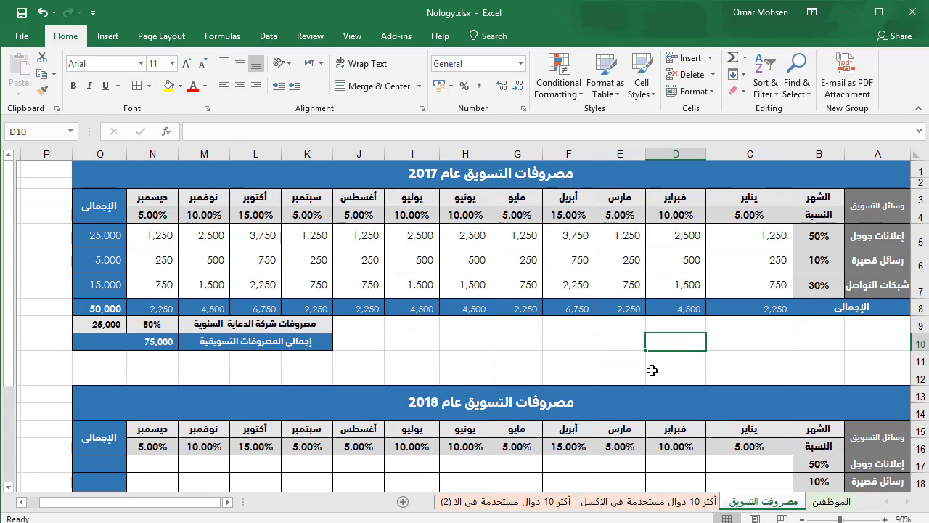
# Step: Insert 'الإلكتروني' into the 2018 table title in A13
pyautogui.doubleClick(450, 411)
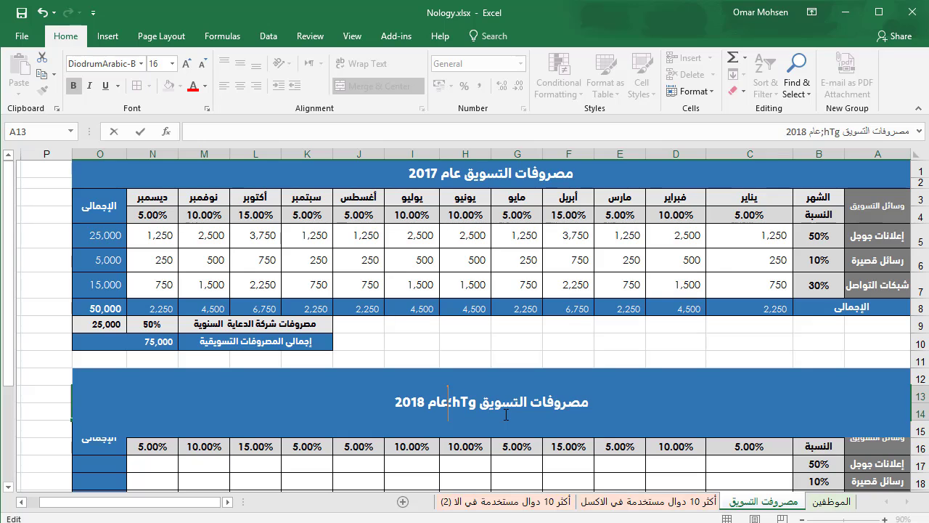
pyautogui.write('الإلكتروني')
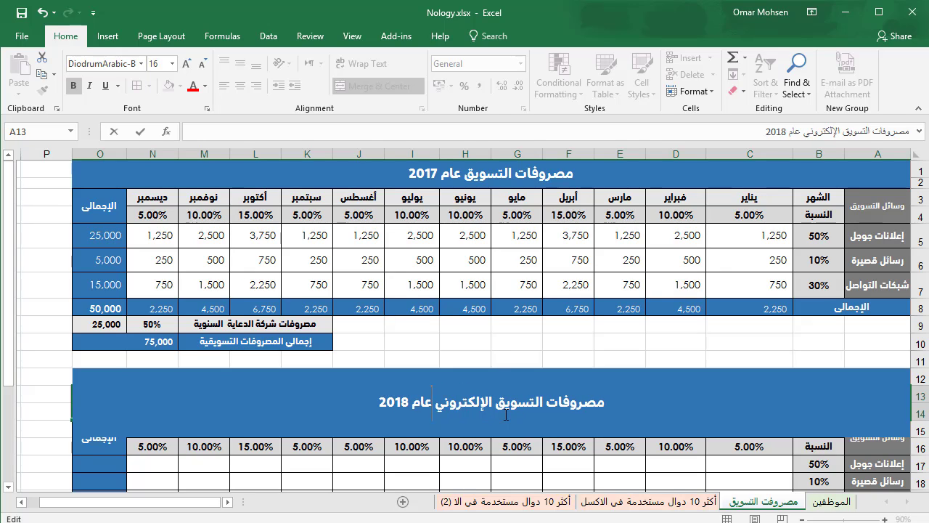
pyautogui.press('Return')
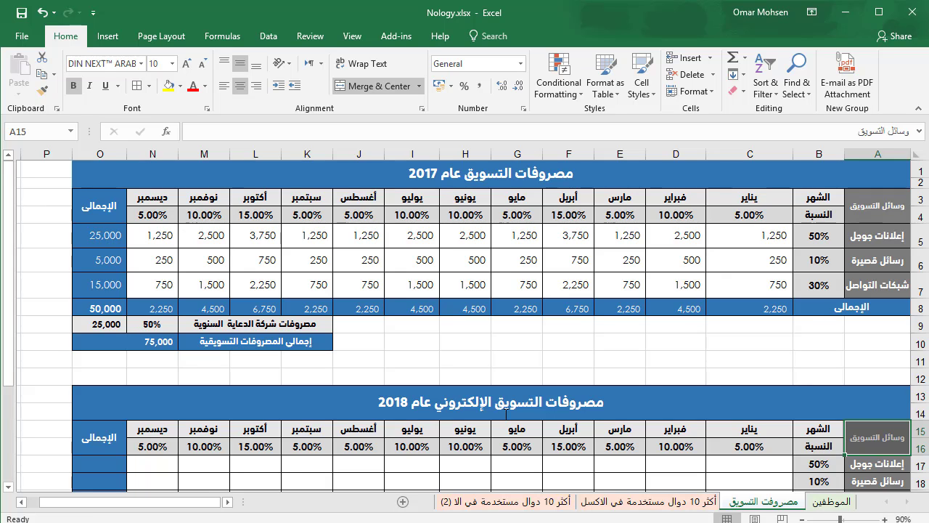
# Step: Enter 200000 as the 2018 grand total in O20
pyautogui.scroll(-1, 565, 383)
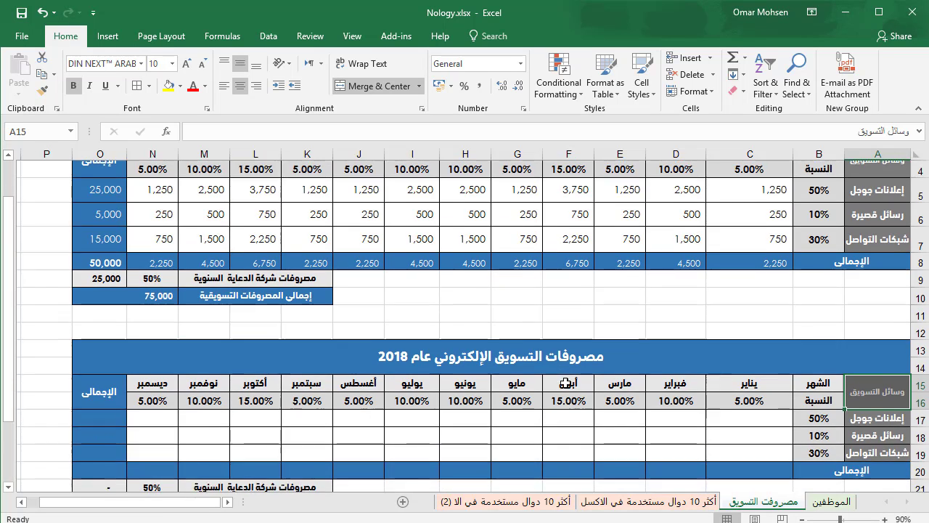
pyautogui.scroll(-1, 591, 367)
pyautogui.scroll(1, 663, 426)
pyautogui.scroll(-1, 663, 426)
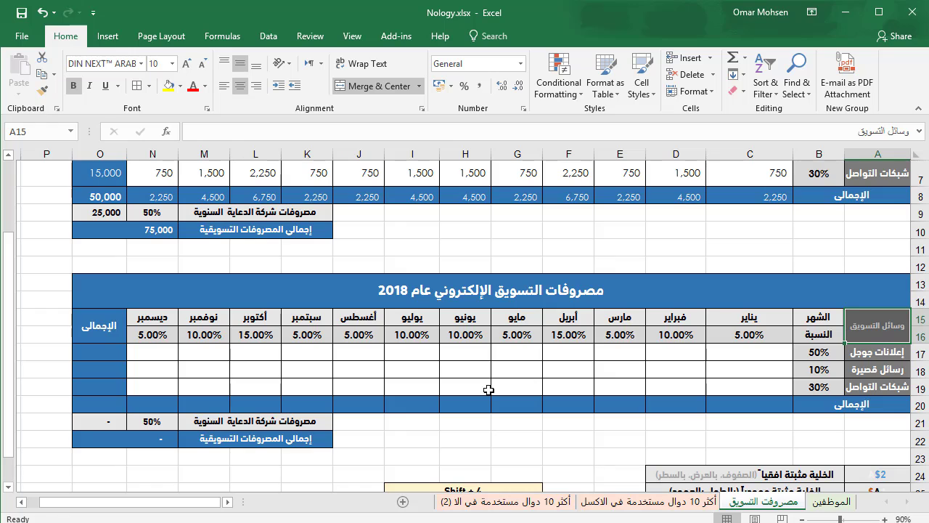
pyautogui.click(101, 404)
pyautogui.write('20')
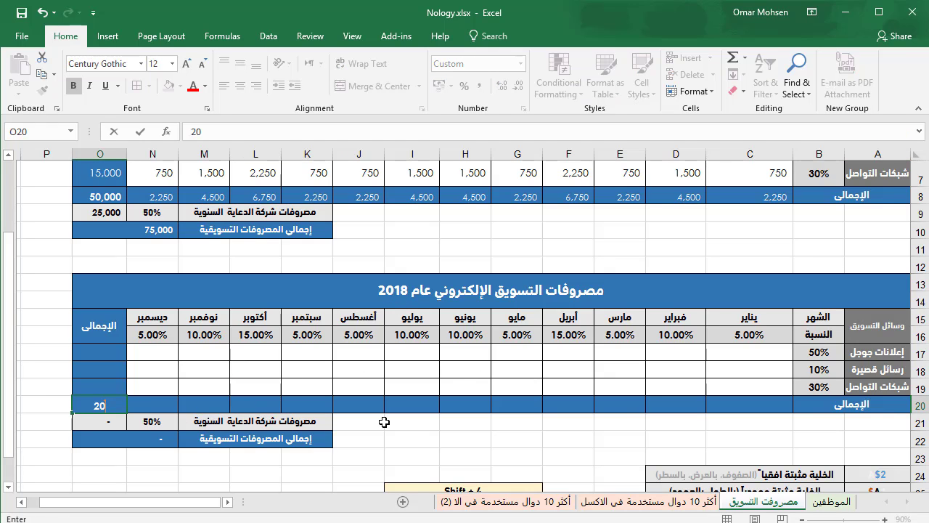
pyautogui.write('0000')
pyautogui.press('Return')
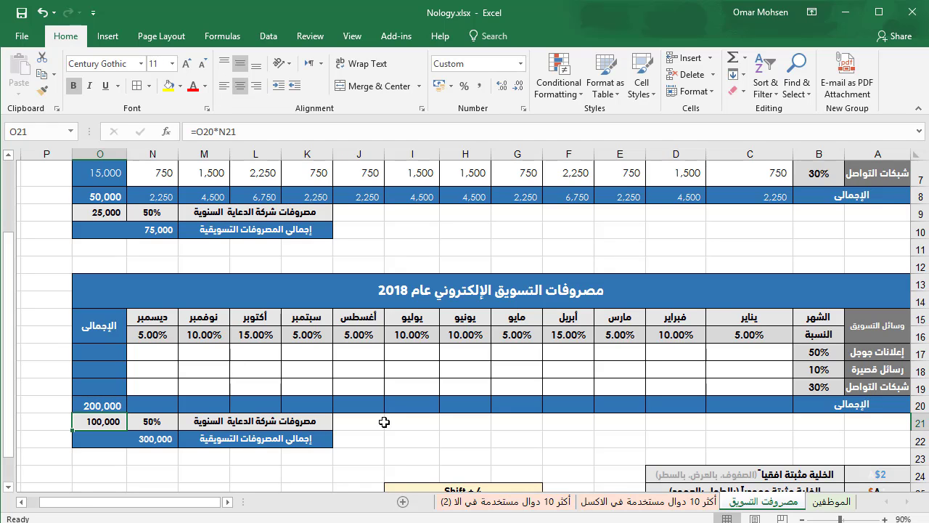
# Step: Check the resulting 50% agency fee of 100,000 and the 300,000 overall total
pyautogui.click(131, 430)
pyautogui.click(97, 429)
pyautogui.click(258, 444)
pyautogui.click(145, 442)
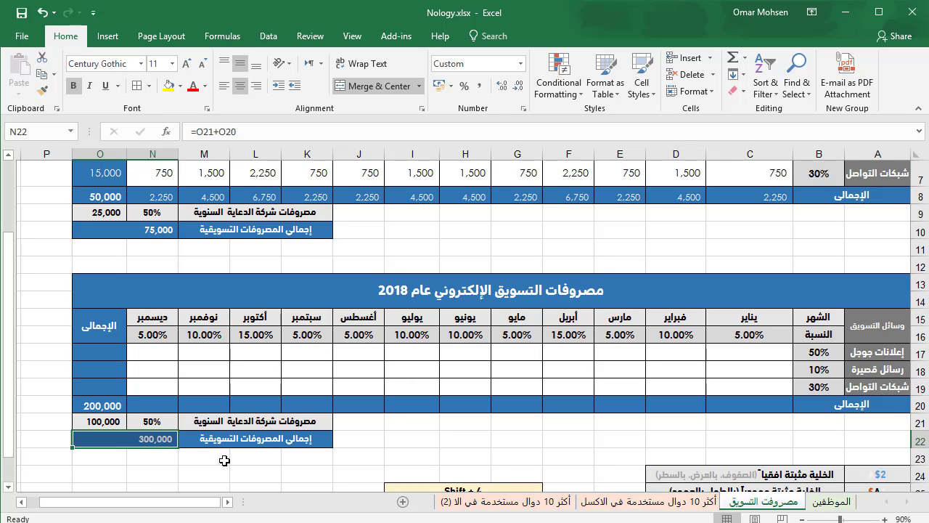
pyautogui.click(91, 408)
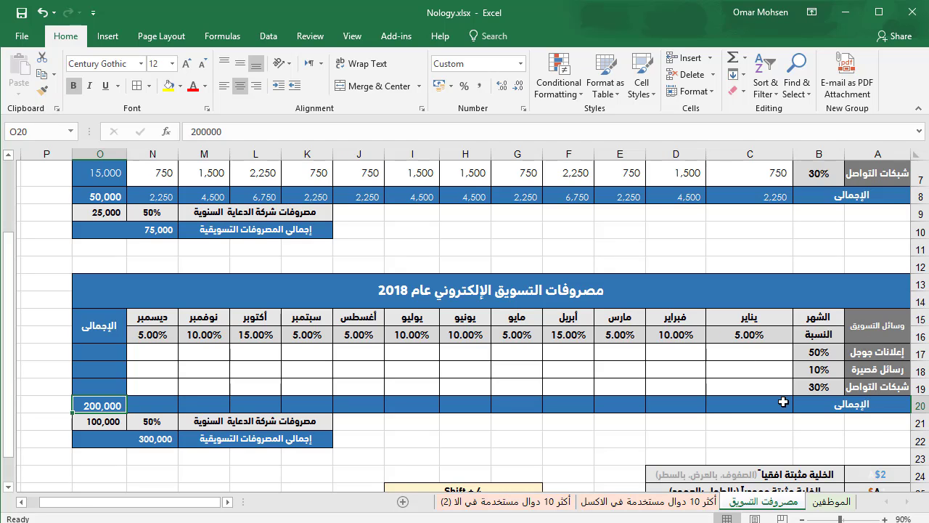
pyautogui.click(746, 356)
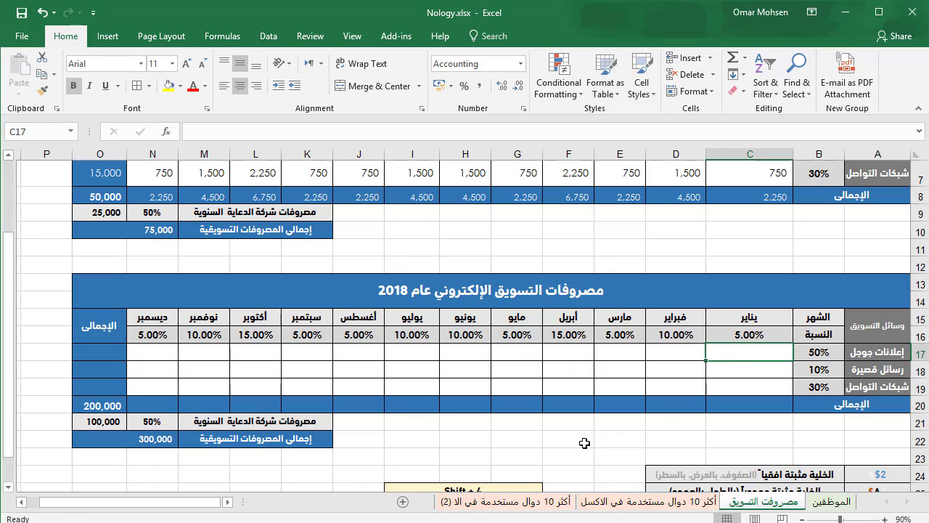
# Step: Enter =O20*B17*C16 in C17 so January's Google Ads expense shows 5,000
pyautogui.write('=')
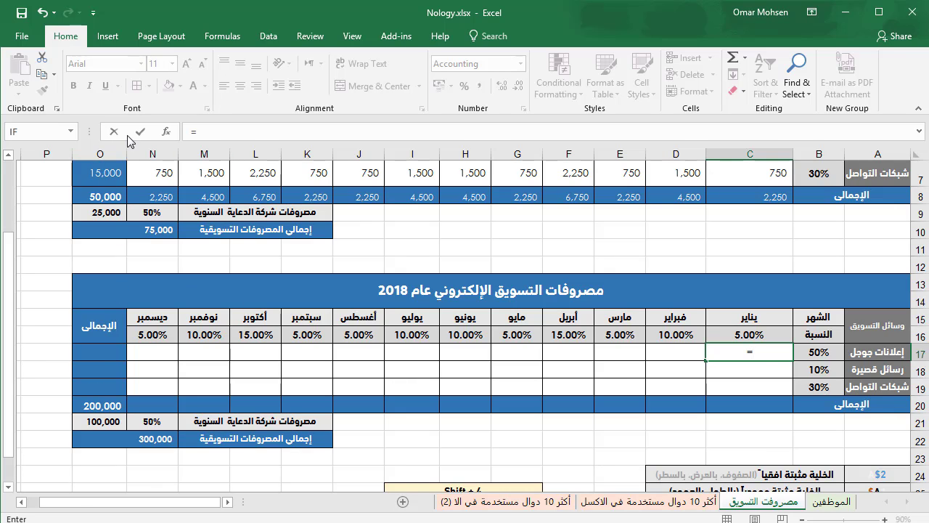
pyautogui.click(255, 131)
pyautogui.write('O2')
pyautogui.write('0')
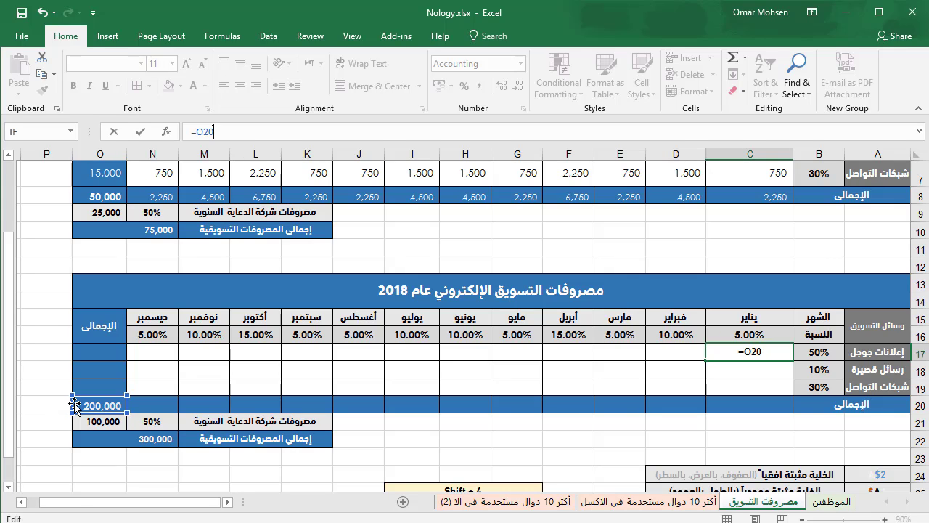
pyautogui.write('*')
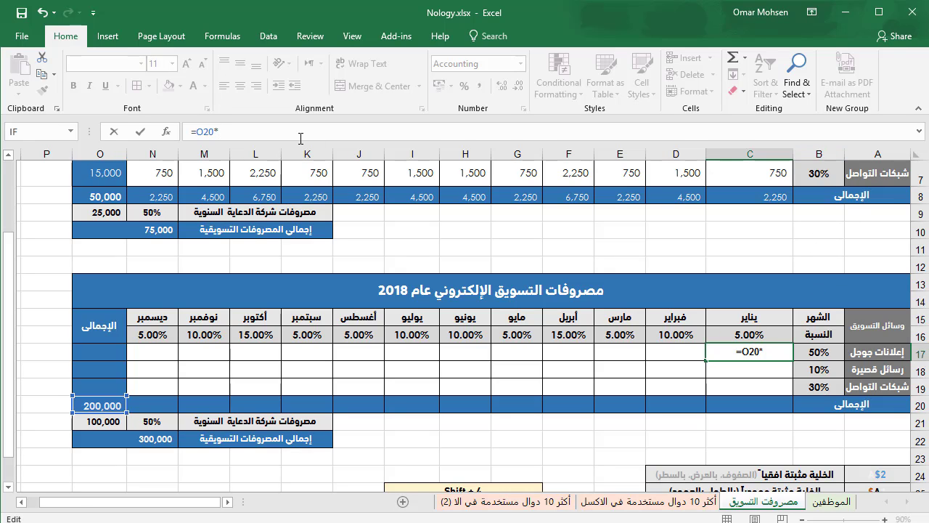
pyautogui.write('B17')
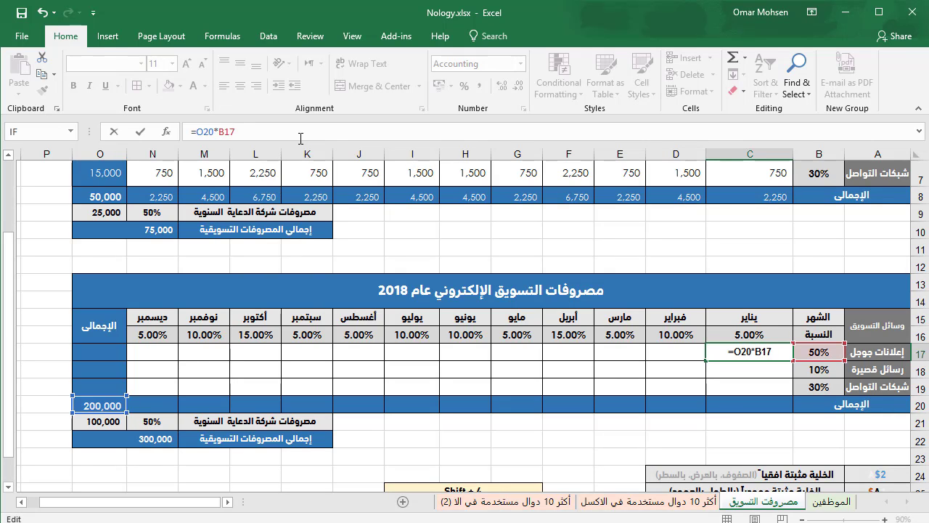
pyautogui.write('*')
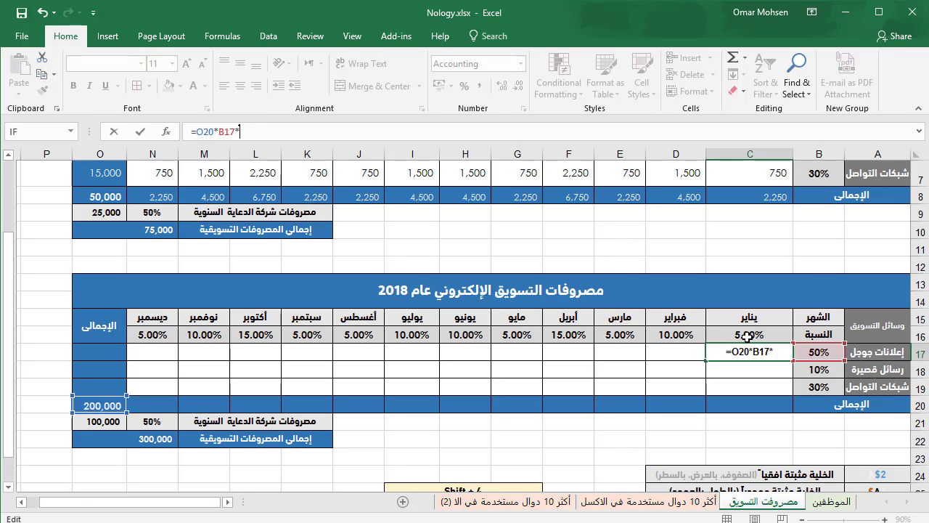
pyautogui.click(748, 337)
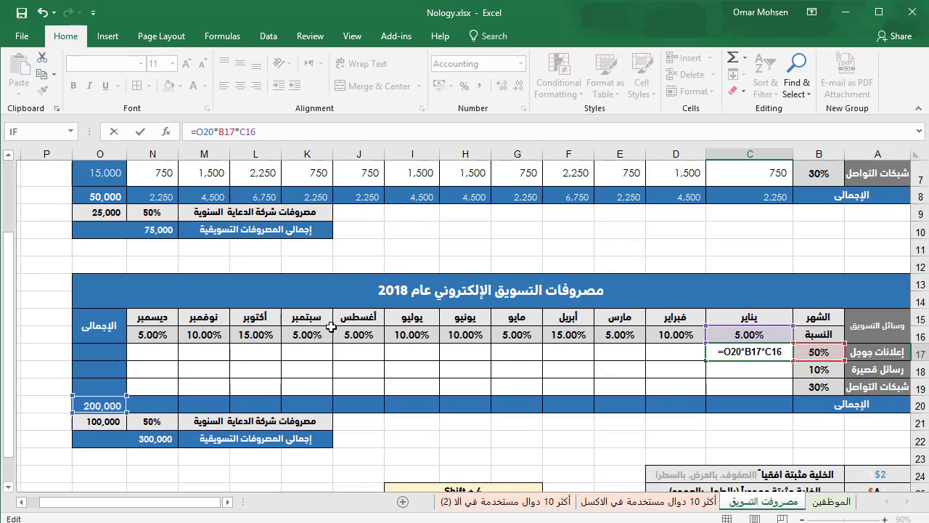
pyautogui.press('Return')
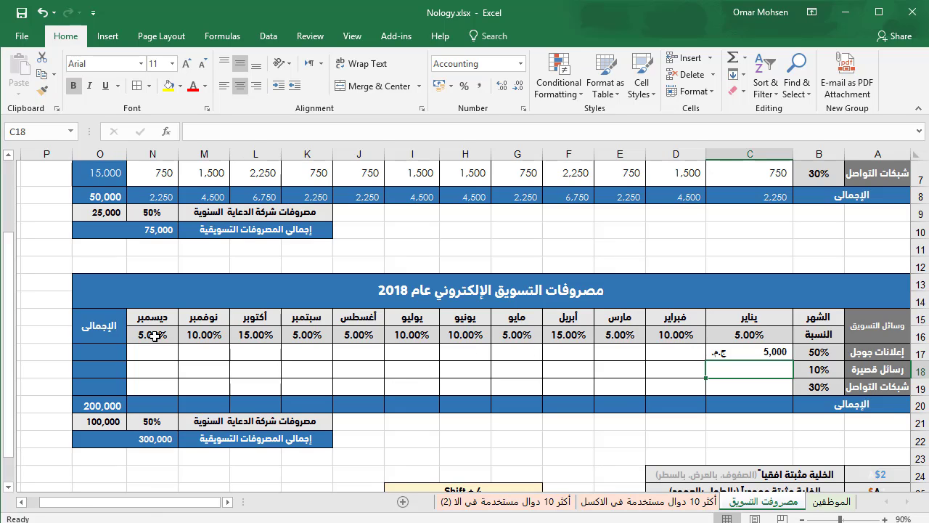
# Step: Fill C17's formula across to N17 and down to row 19, producing wrong results like 50,000,000 in C18
pyautogui.click(729, 354)
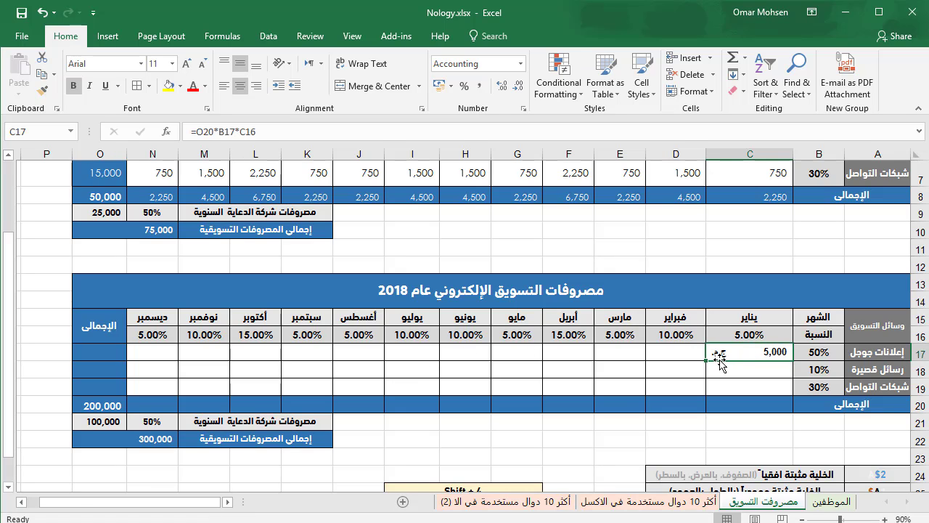
pyautogui.moveTo(705, 361); pyautogui.dragTo(144, 370)
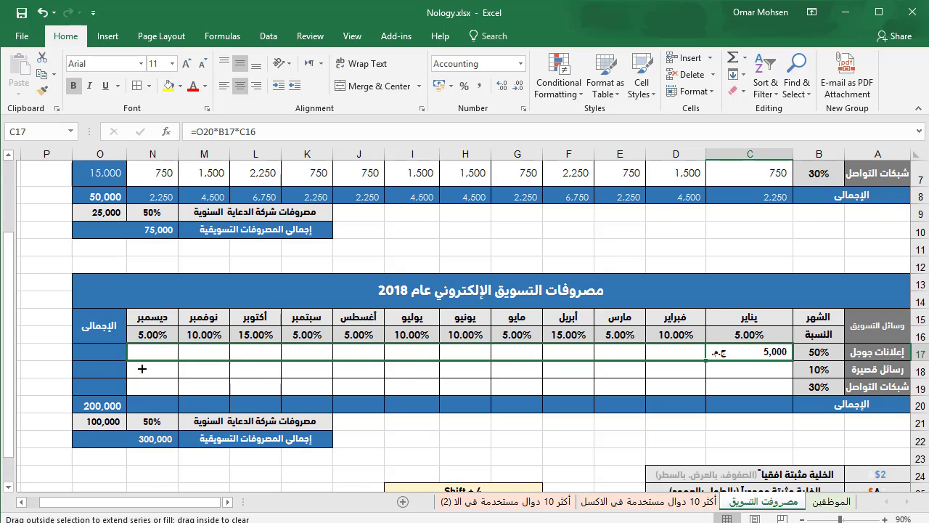
pyautogui.moveTo(142, 368); pyautogui.dragTo(142, 369)
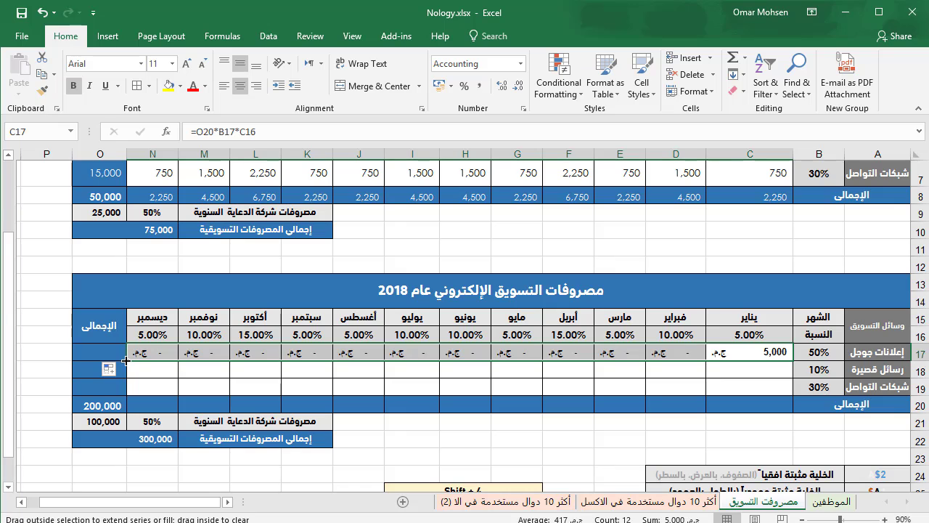
pyautogui.moveTo(125, 360); pyautogui.dragTo(126, 394)
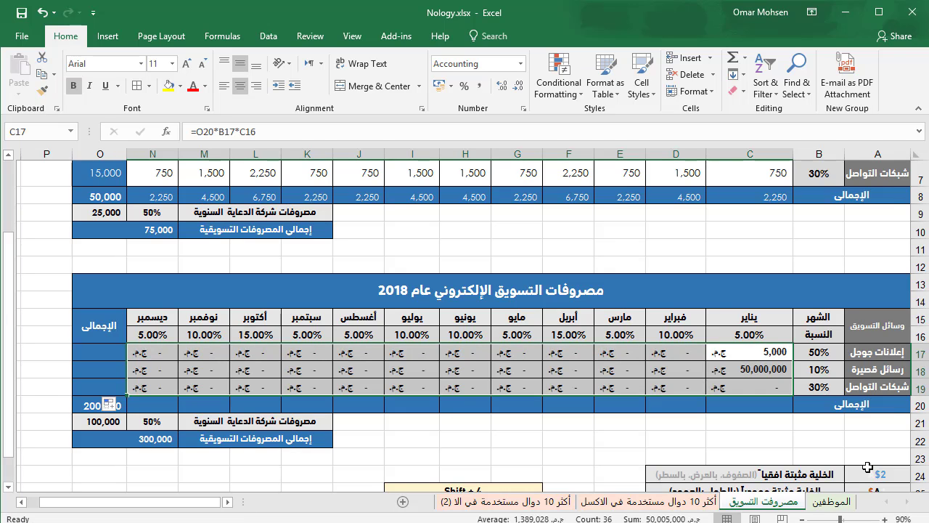
pyautogui.click(761, 371)
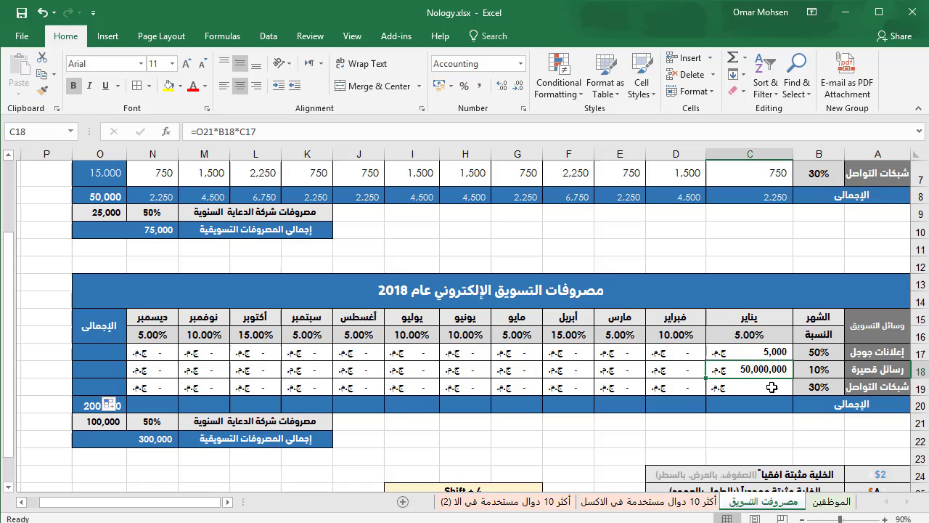
pyautogui.click(93, 405)
pyautogui.click(635, 438)
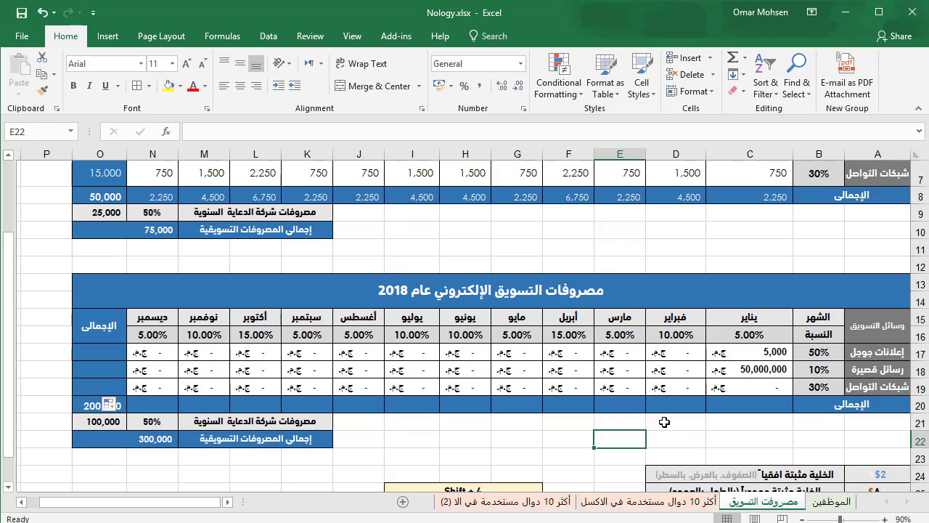
# Step: Inspect March's E17 formula against the 200,000 total in O20
pyautogui.click(619, 352)
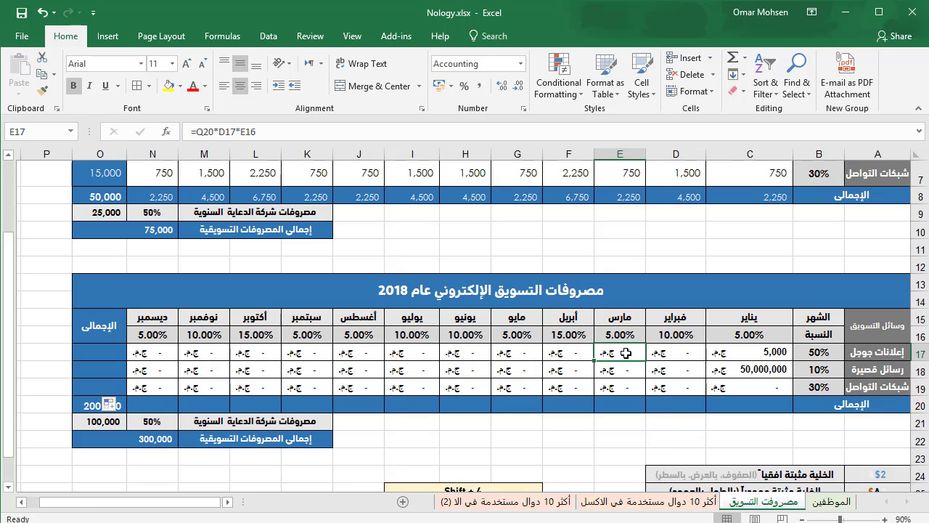
pyautogui.click(83, 406)
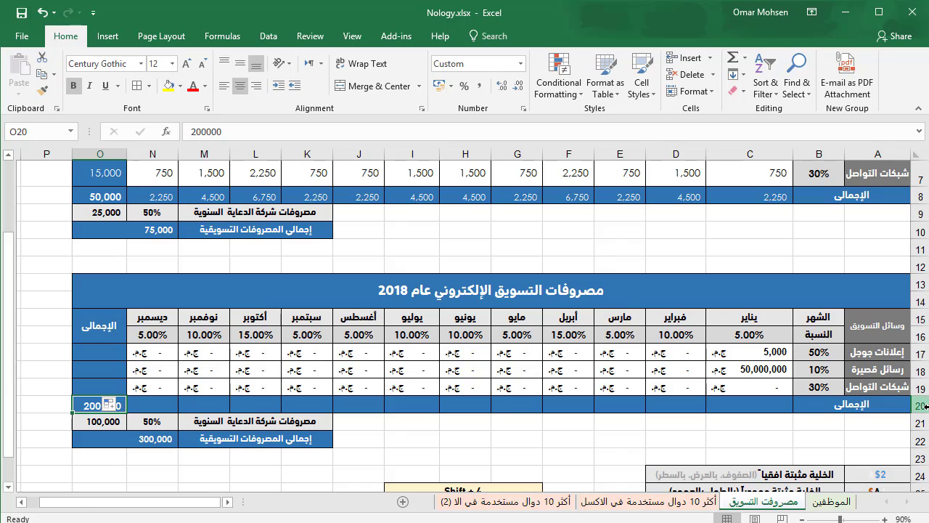
pyautogui.click(612, 353)
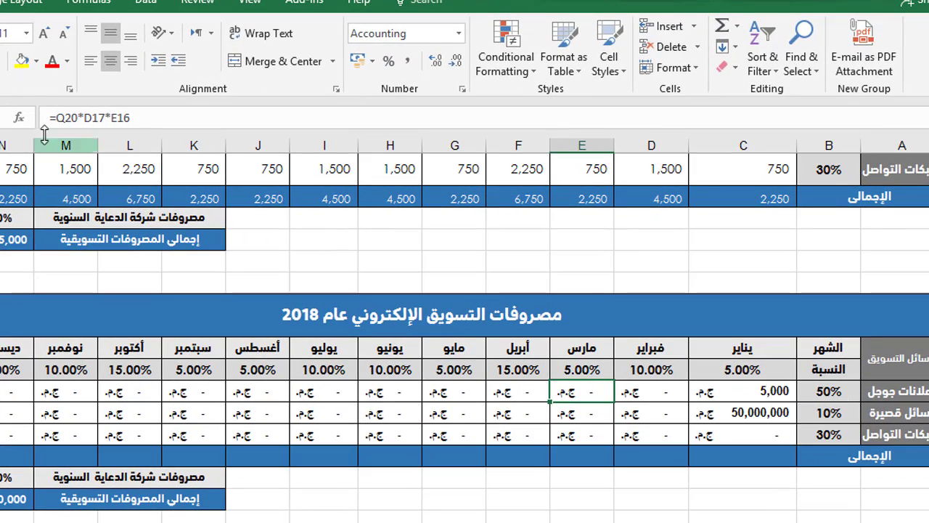
# Step: Repoint E17's D17 reference to B17, then select the copied range C17:N19
pyautogui.click(67, 119)
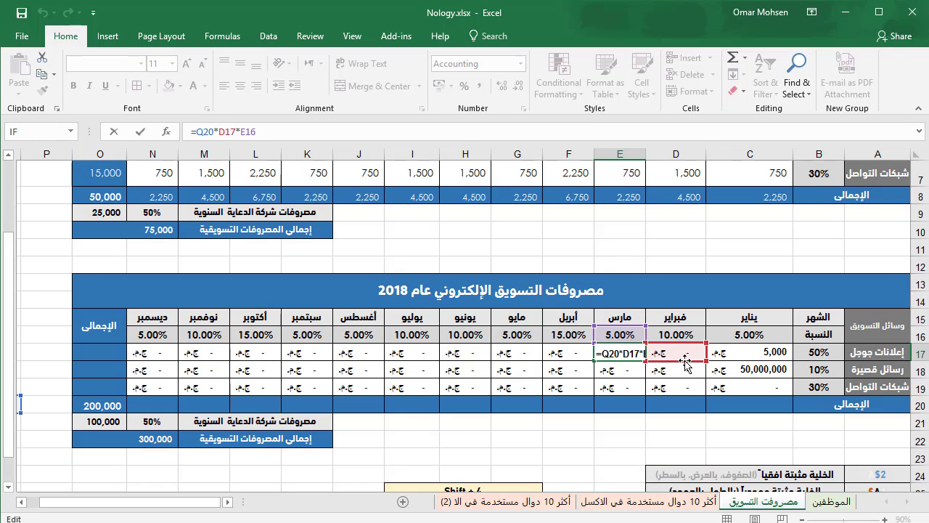
pyautogui.moveTo(686, 364)
pyautogui.mouseDown()
pyautogui.moveTo(830, 361)
pyautogui.moveTo(683, 361)
pyautogui.mouseUp()
pyautogui.hotkey('ctrl', 'Return')
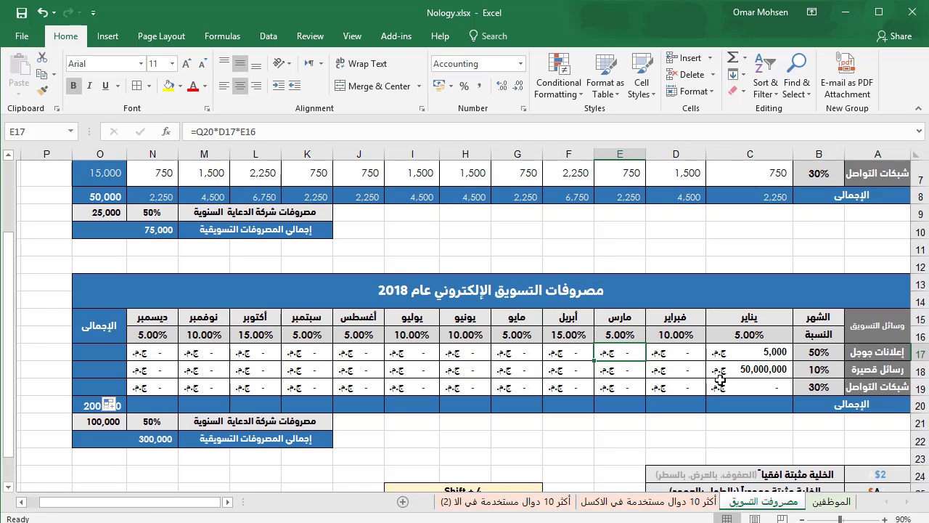
pyautogui.moveTo(745, 358); pyautogui.dragTo(159, 386)
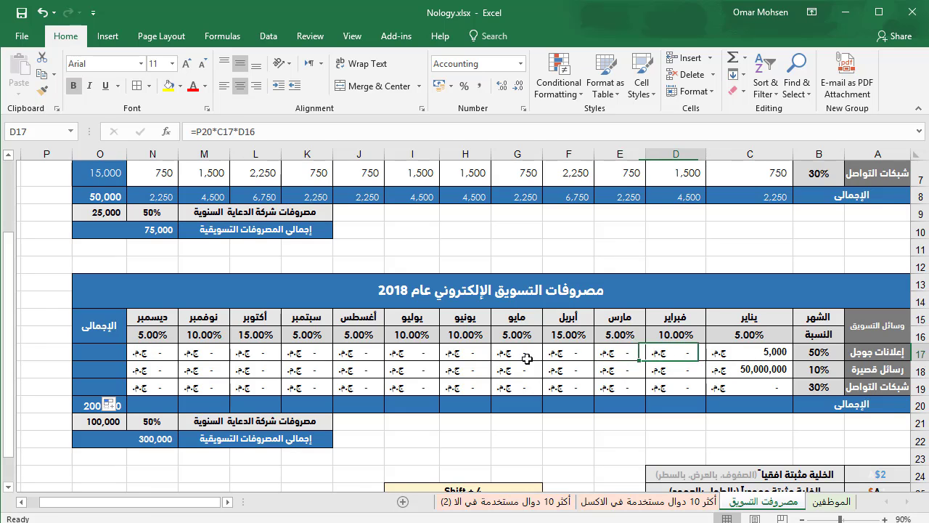
# Step: Clear C18:C19 and copy the January formula into February's D17 only
pyautogui.hotkey('ctrl', 'z')
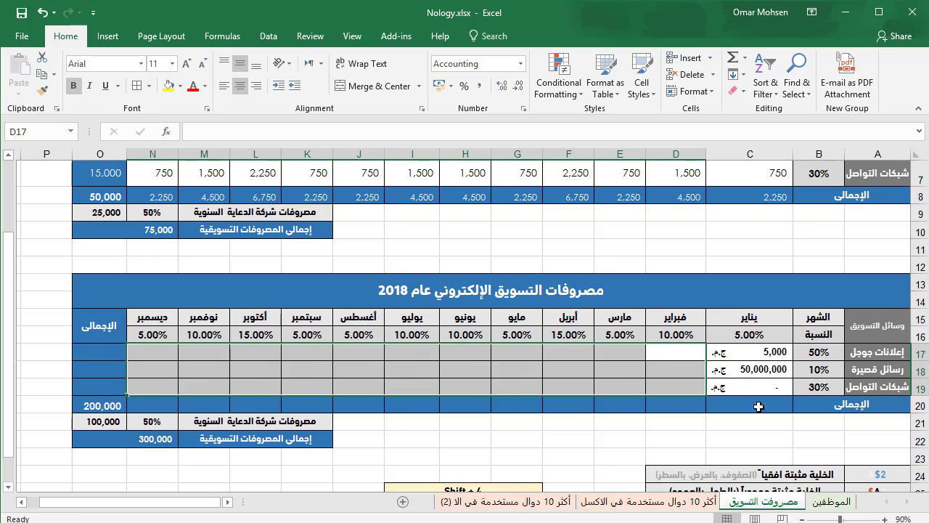
pyautogui.moveTo(744, 371); pyautogui.dragTo(744, 382)
pyautogui.press('Delete')
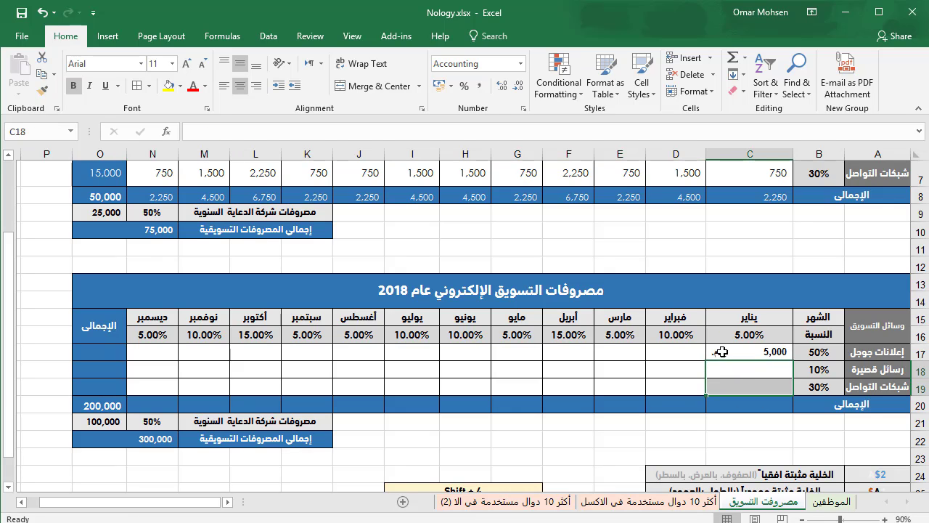
pyautogui.click(723, 351)
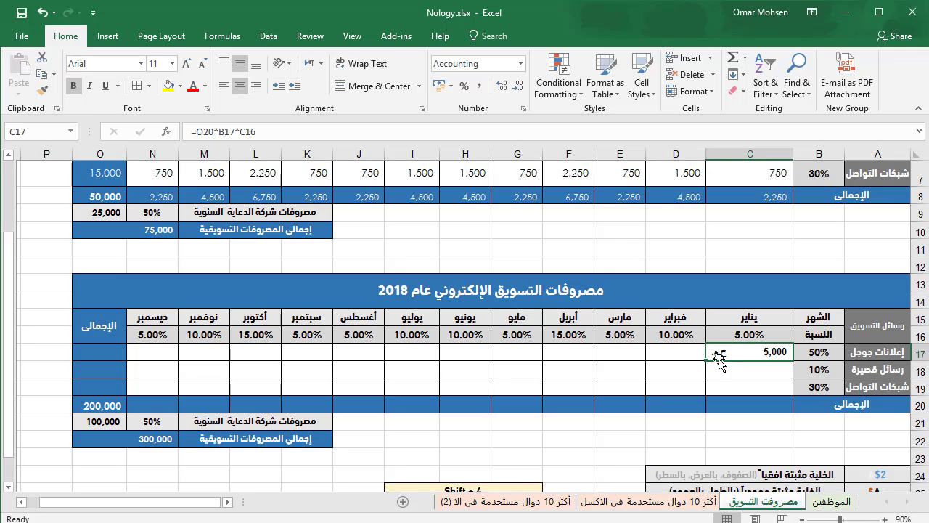
pyautogui.moveTo(705, 360); pyautogui.dragTo(654, 357)
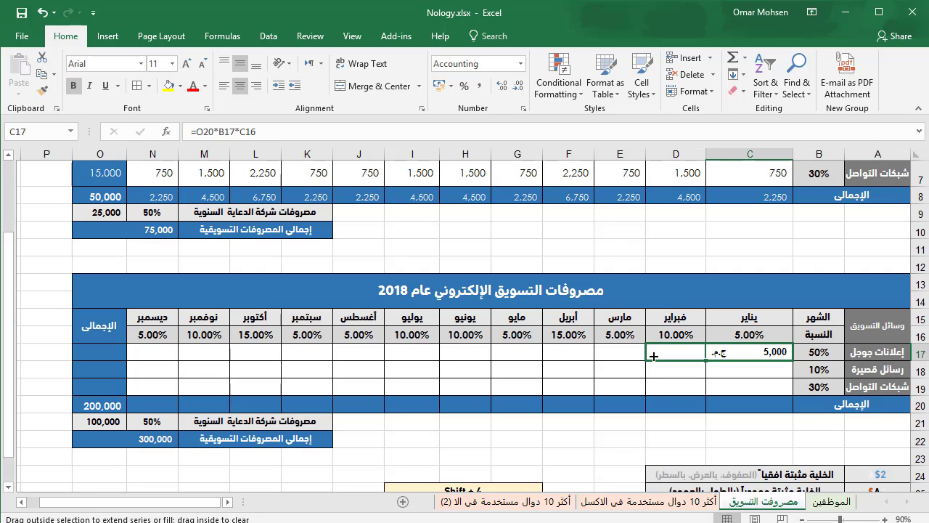
pyautogui.moveTo(653, 357); pyautogui.dragTo(654, 359)
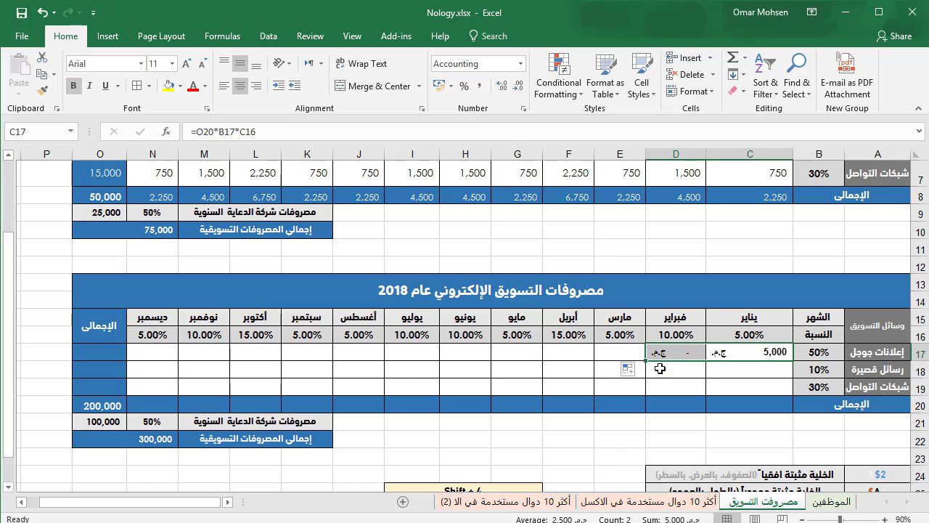
pyautogui.click(664, 371)
# Step: Compare the referenced cells C16, D16, B17 and empty P20, then open D17's formula for editing
pyautogui.click(742, 357)
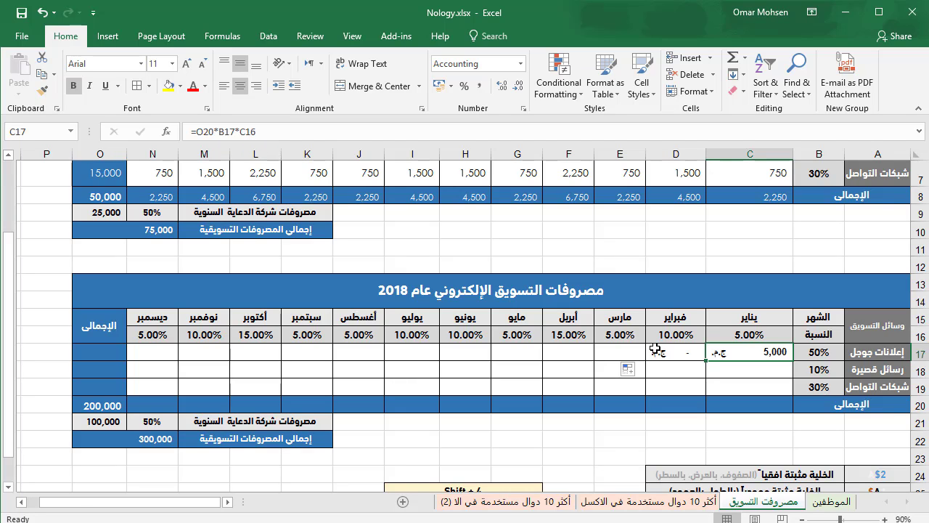
pyautogui.click(747, 338)
pyautogui.click(664, 337)
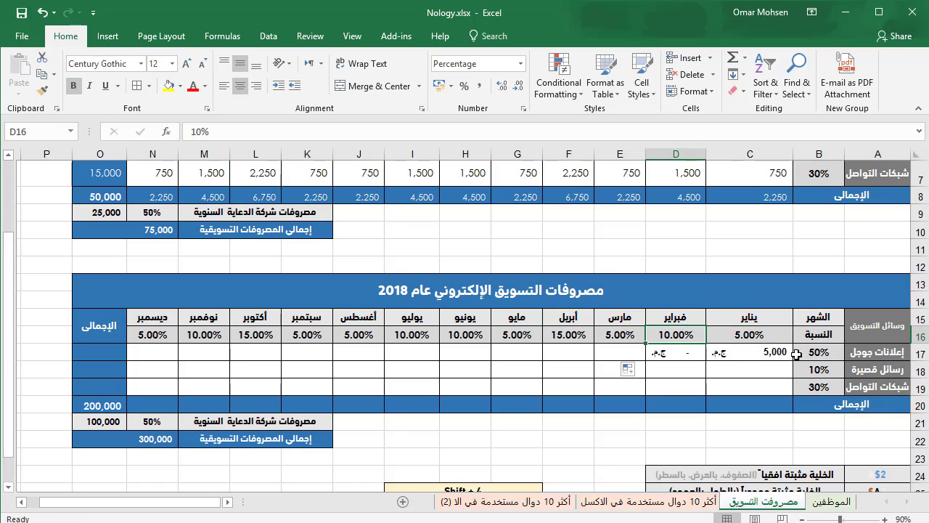
pyautogui.click(816, 351)
pyautogui.click(748, 351)
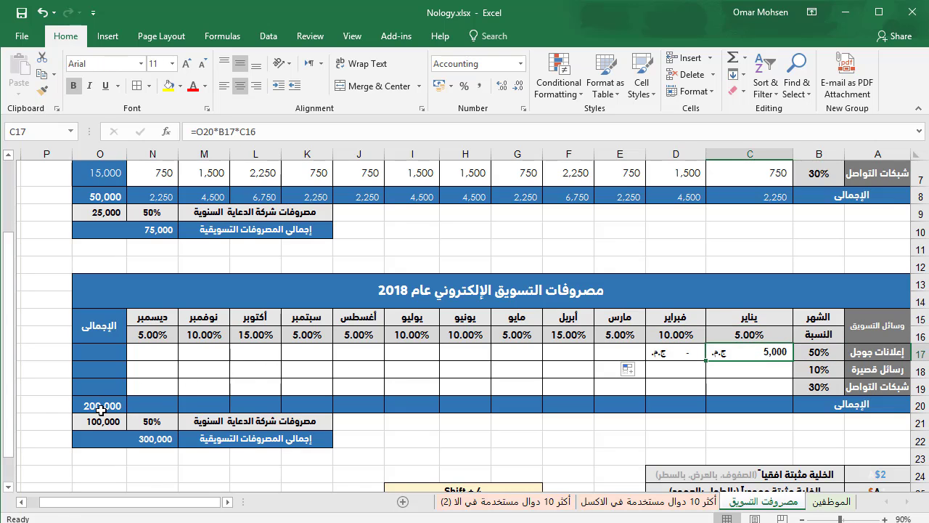
pyautogui.click(38, 405)
pyautogui.click(690, 352)
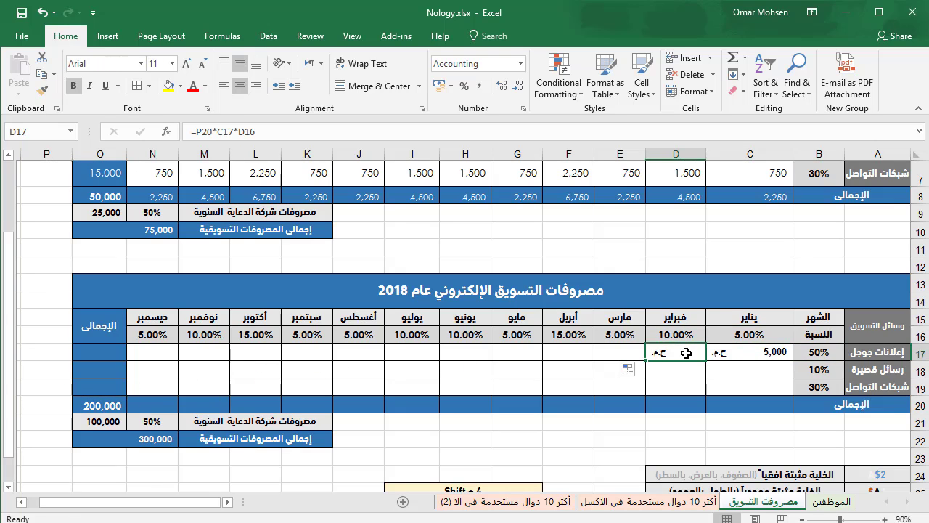
pyautogui.doubleClick(690, 352)
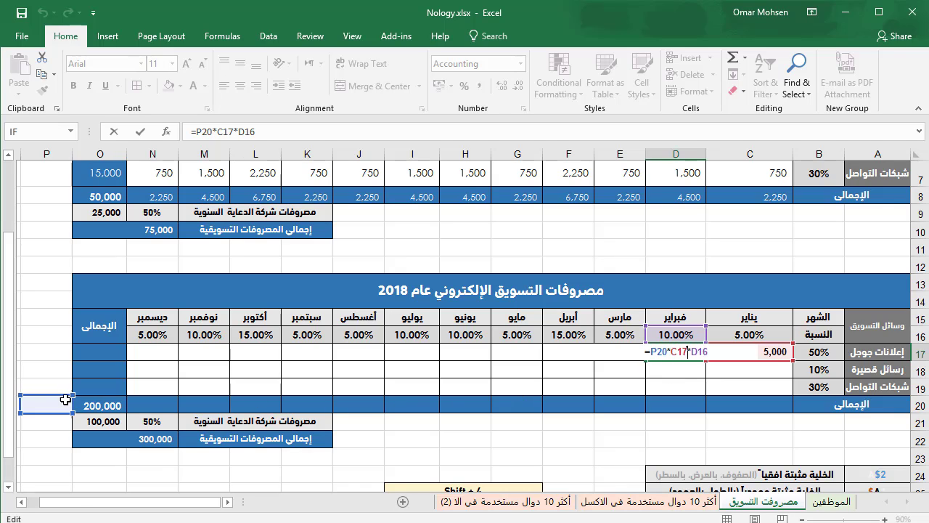
# Step: Repoint D17's empty P20 reference to the 200,000 total in O20
pyautogui.moveTo(78, 404); pyautogui.dragTo(101, 405)
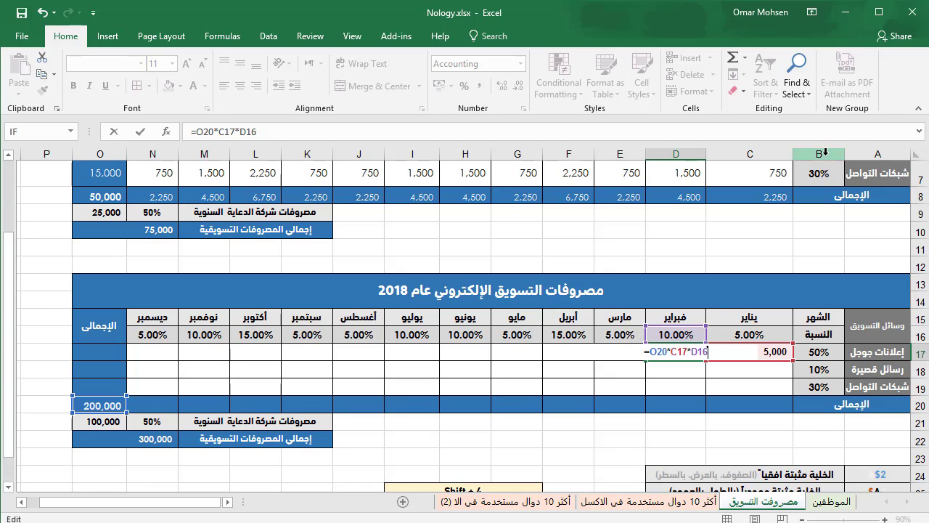
pyautogui.moveTo(830, 320); pyautogui.dragTo(822, 387)
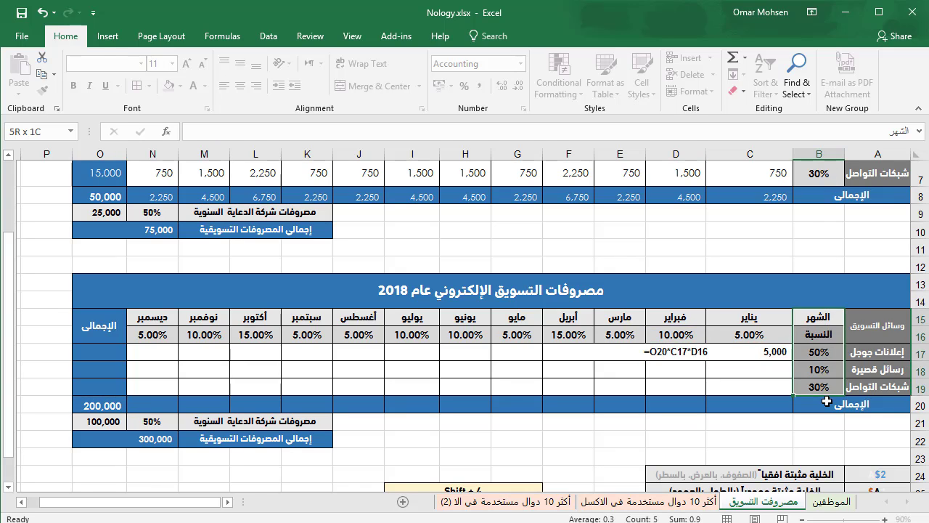
# Step: Highlight the column B shares and the monthly percentages row, then reselect C17
pyautogui.click(773, 368)
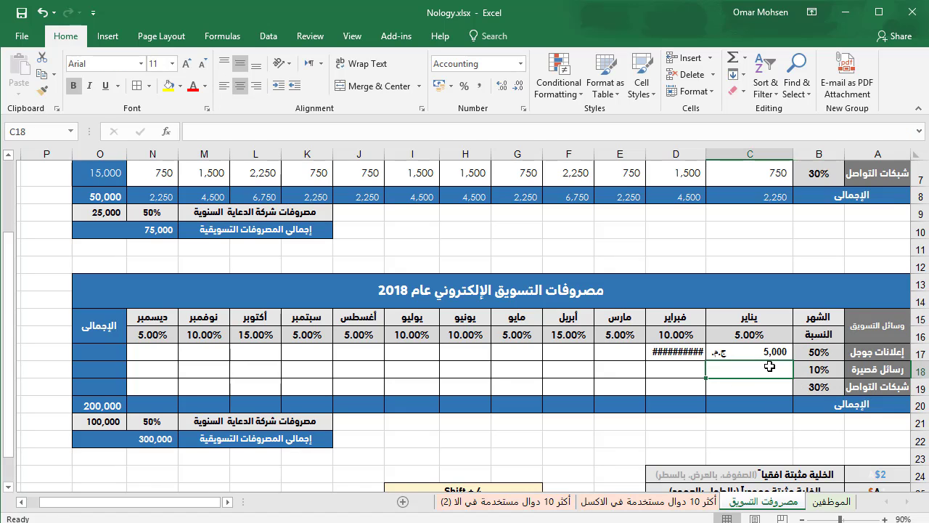
pyautogui.click(822, 370)
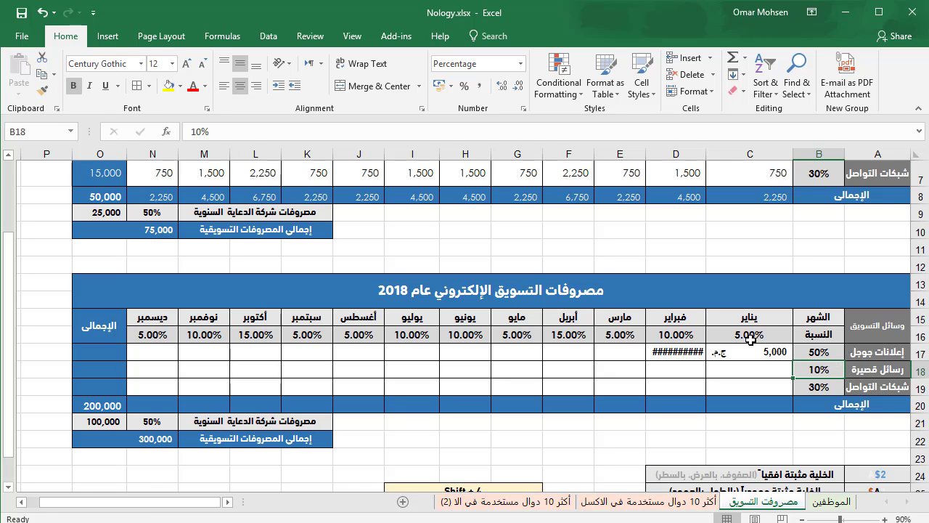
pyautogui.moveTo(755, 336); pyautogui.dragTo(162, 331)
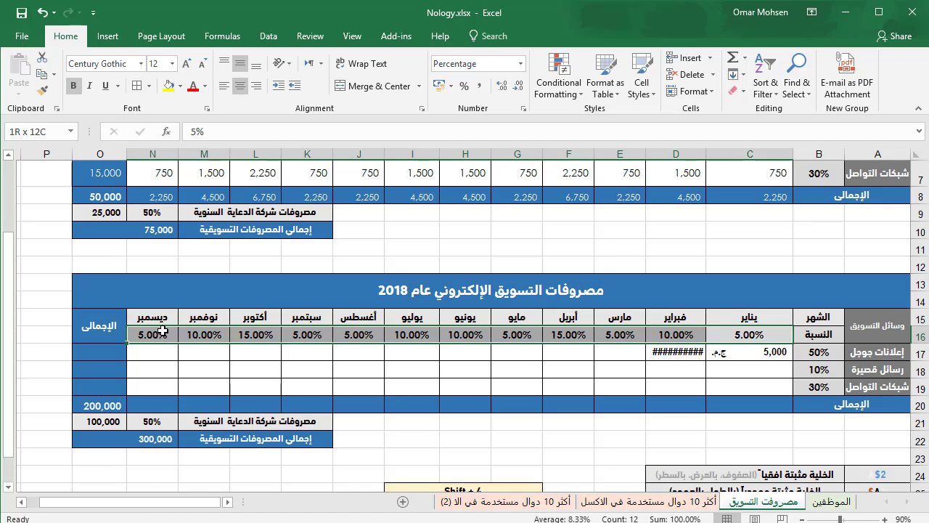
pyautogui.click(735, 351)
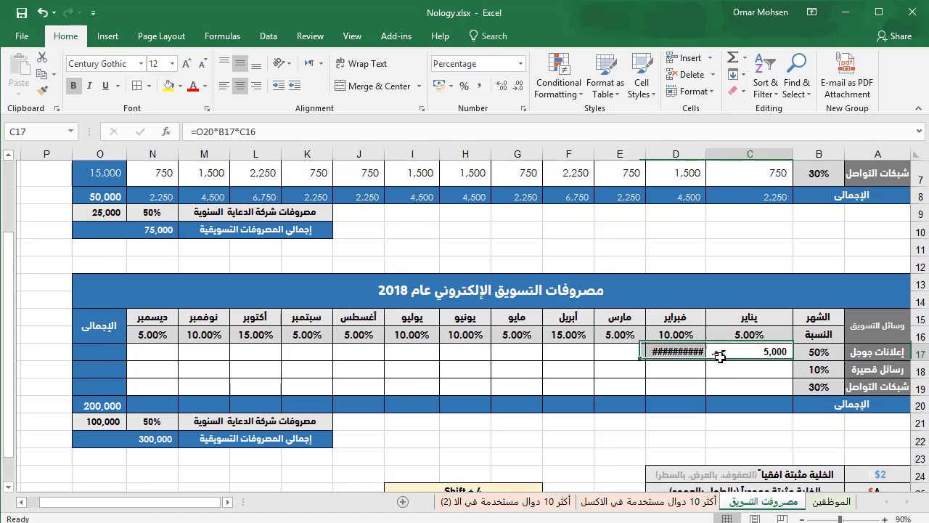
pyautogui.click(703, 362)
pyautogui.click(712, 353)
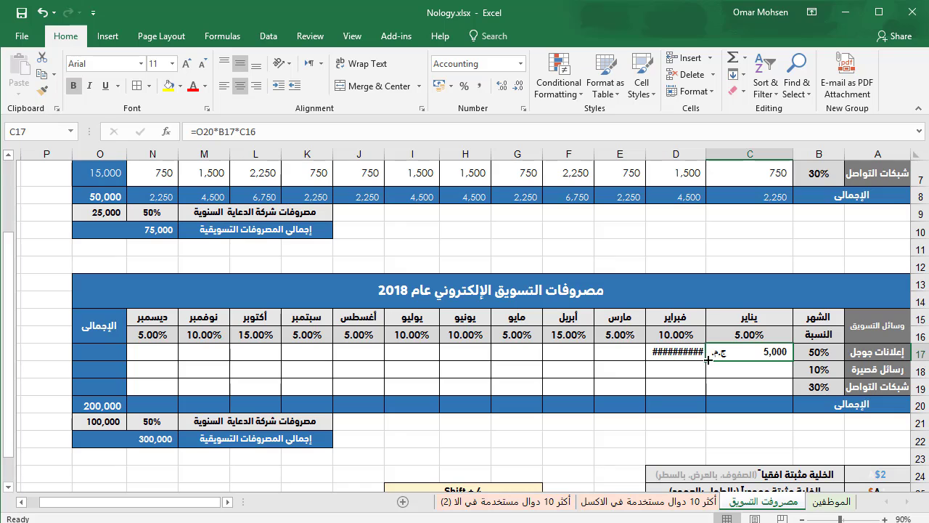
# Step: Fill C17 to F17 and down to row 19, repoint C18's reference to C16, then clear C17:F19
pyautogui.moveTo(707, 360); pyautogui.dragTo(540, 353)
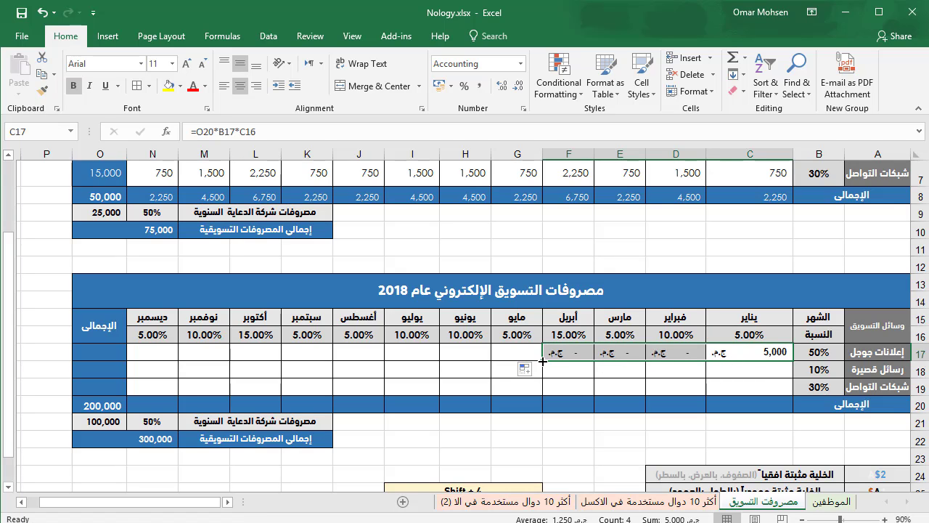
pyautogui.moveTo(543, 361); pyautogui.dragTo(545, 397)
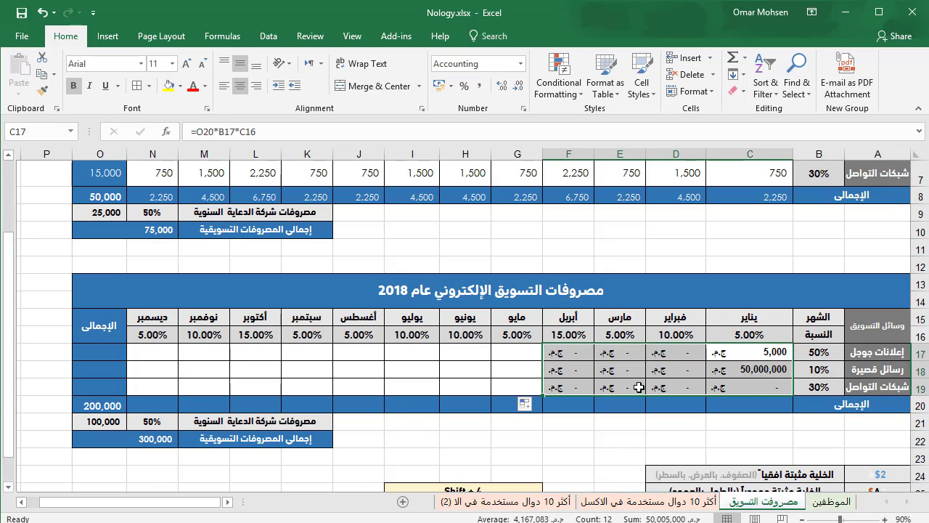
pyautogui.click(734, 371)
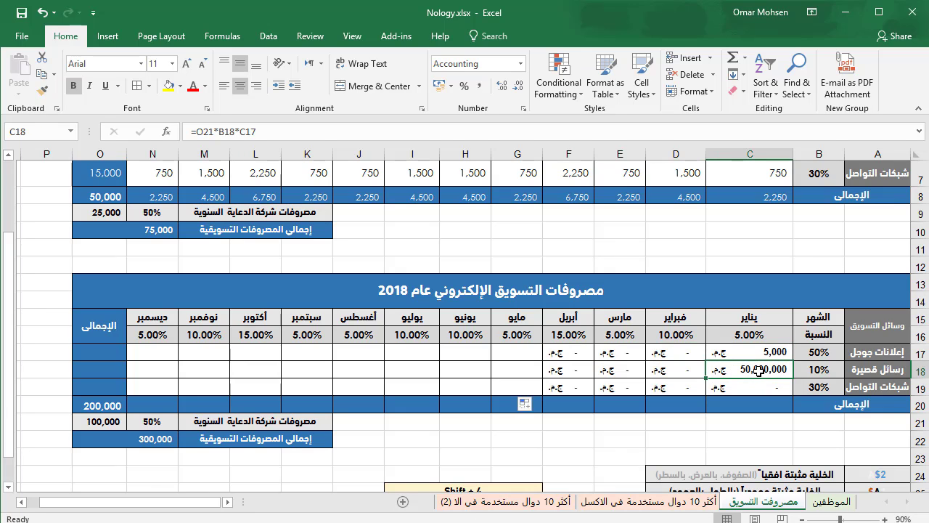
pyautogui.doubleClick(759, 371)
pyautogui.moveTo(756, 350); pyautogui.dragTo(750, 332)
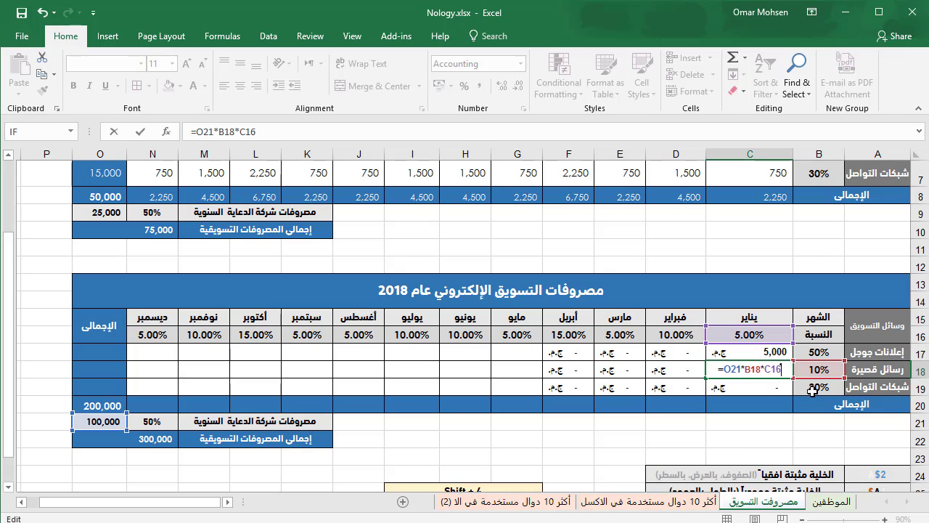
pyautogui.press('Return')
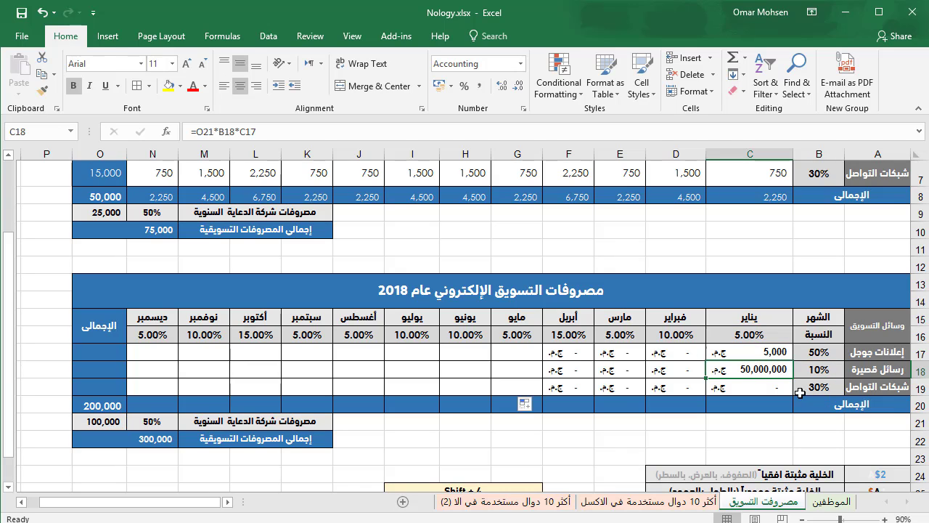
pyautogui.moveTo(772, 354); pyautogui.dragTo(579, 396)
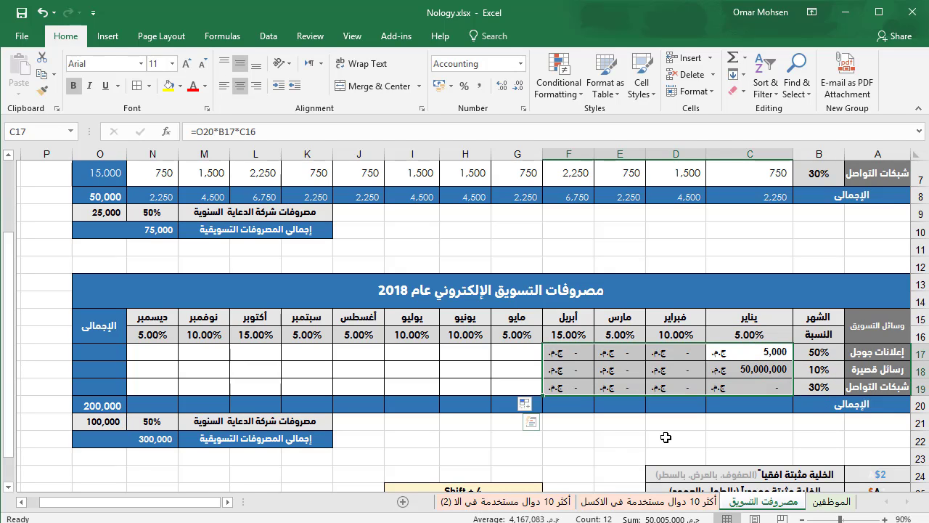
pyautogui.press('Delete')
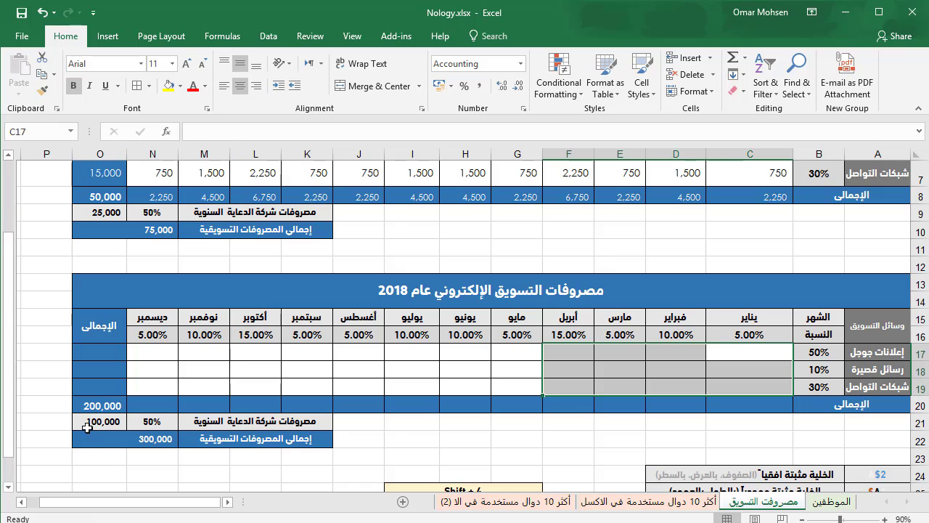
pyautogui.click(109, 406)
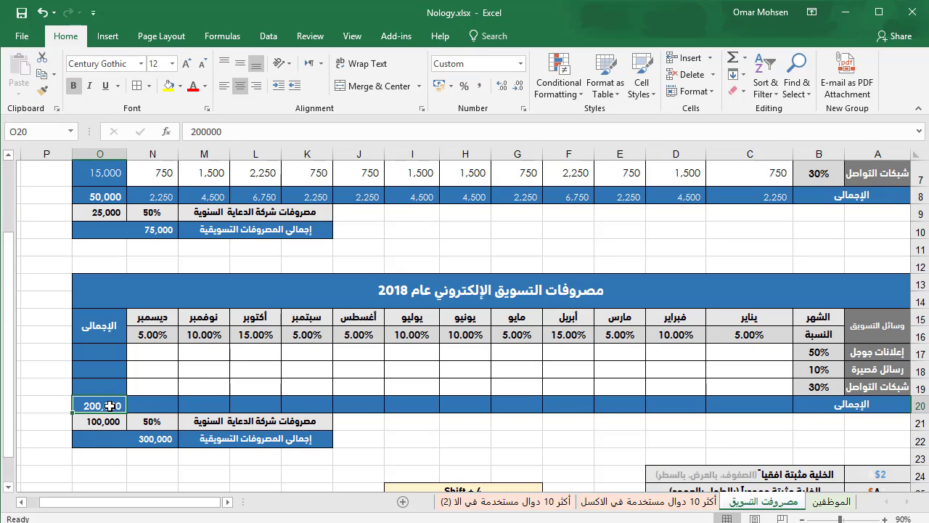
pyautogui.moveTo(782, 333); pyautogui.dragTo(537, 335)
pyautogui.moveTo(819, 352); pyautogui.dragTo(819, 386)
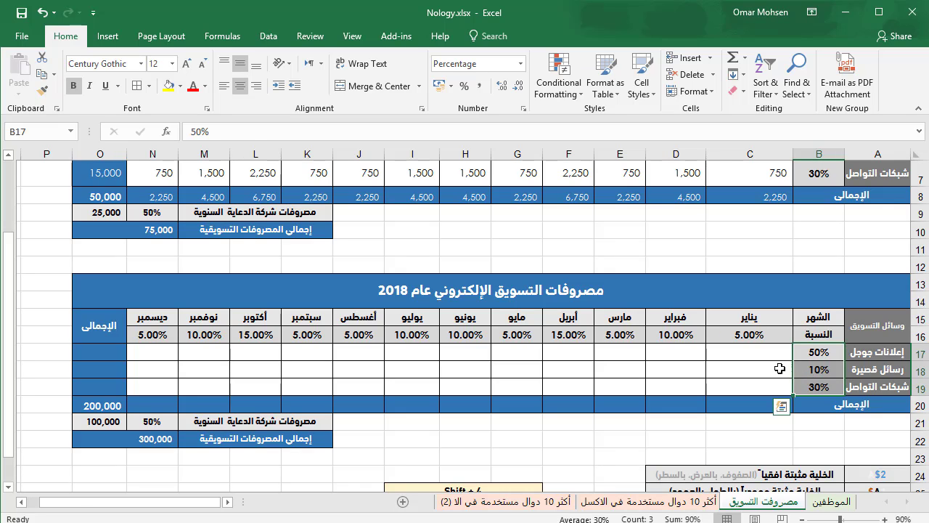
pyautogui.click(759, 355)
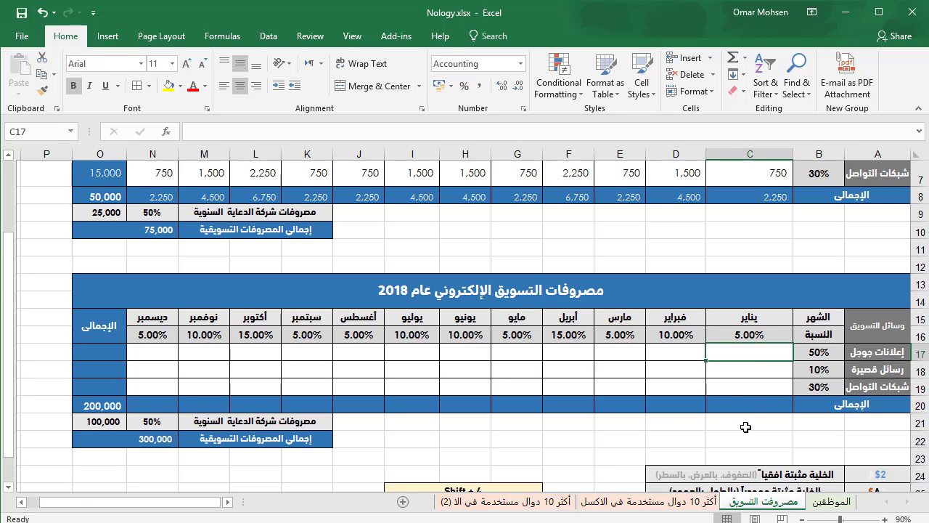
pyautogui.write('=')
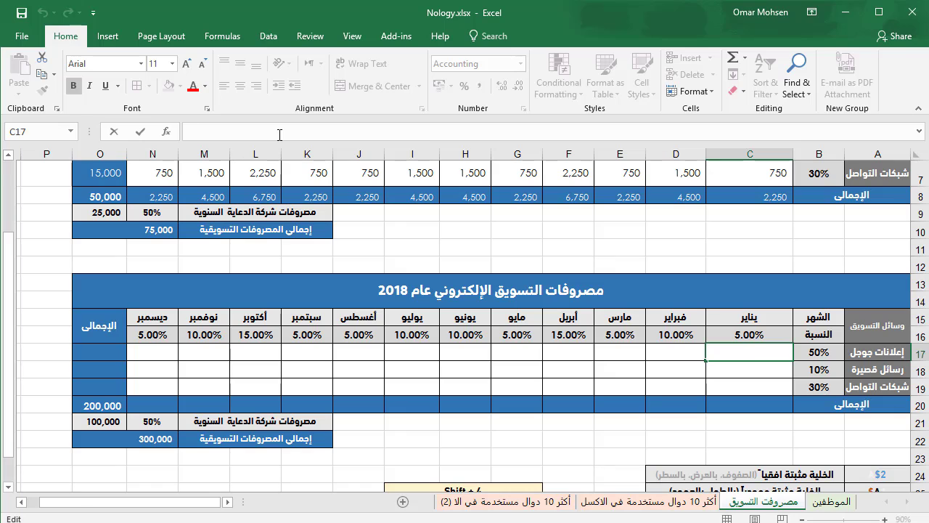
pyautogui.write('ن')
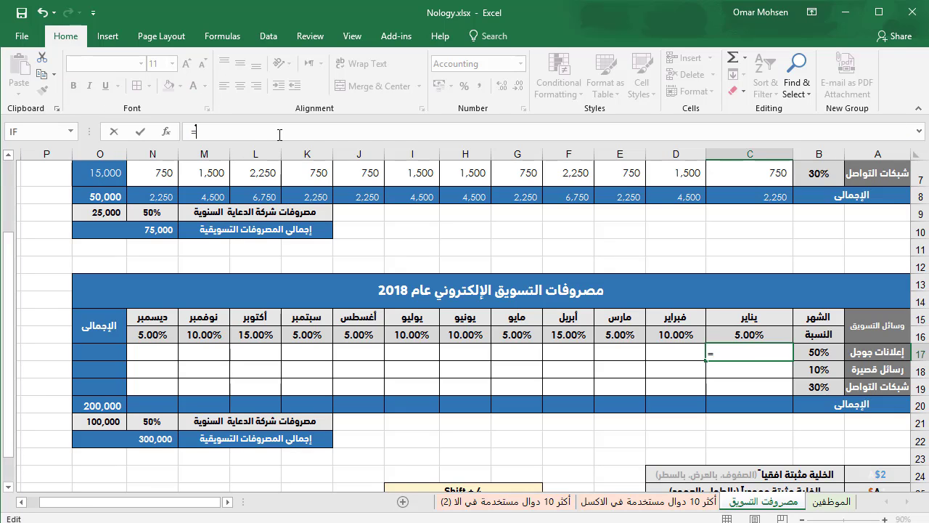
pyautogui.write('s')
# Step: Enter =$O$20 in C17 so it shows 200,000 through an absolute reference
pyautogui.press('BackSpace')
pyautogui.write('O20')
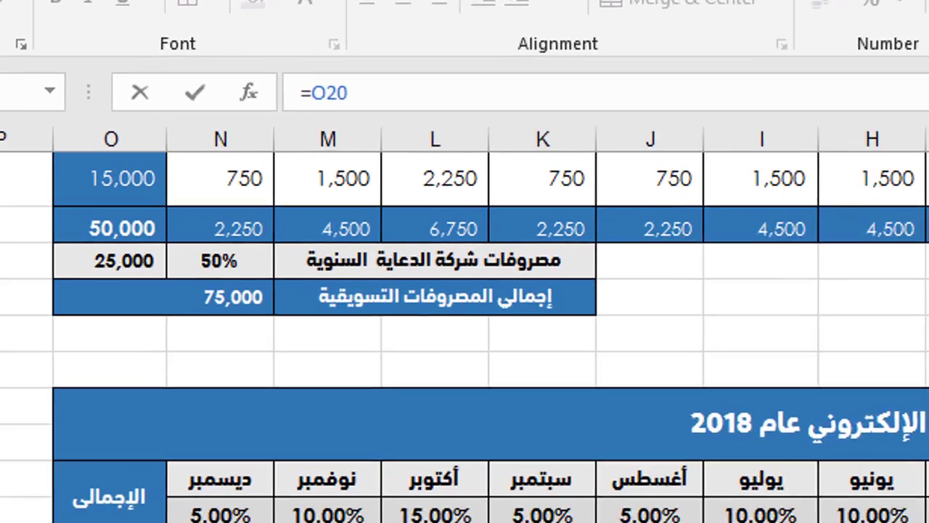
pyautogui.click(312, 92)
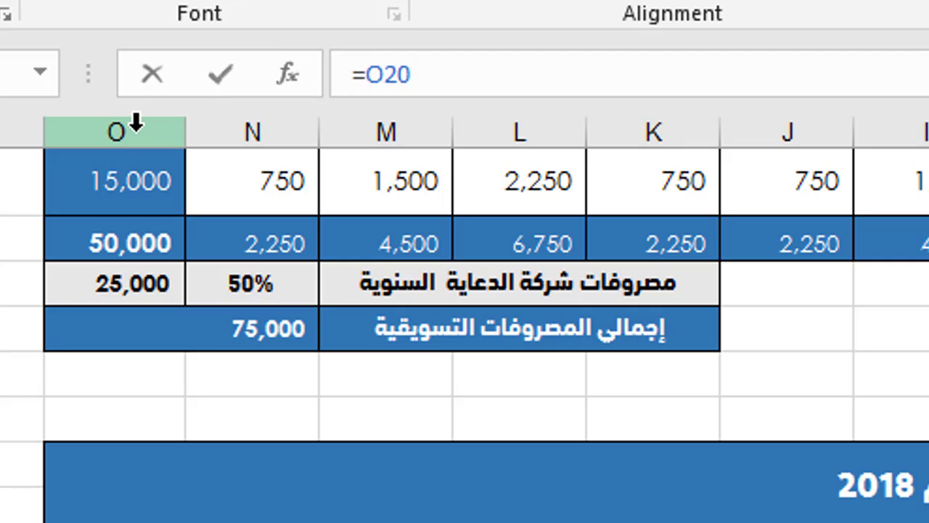
pyautogui.write('$')
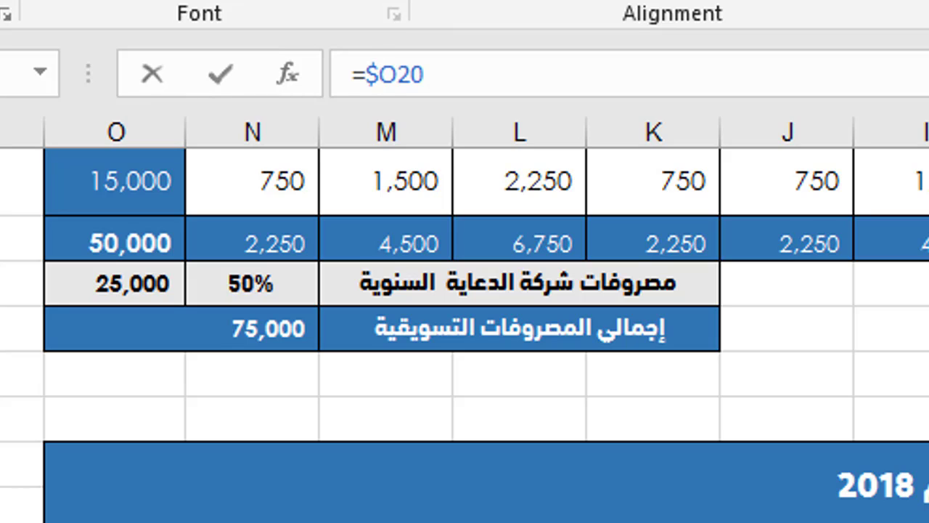
pyautogui.click(399, 75)
pyautogui.write('$')
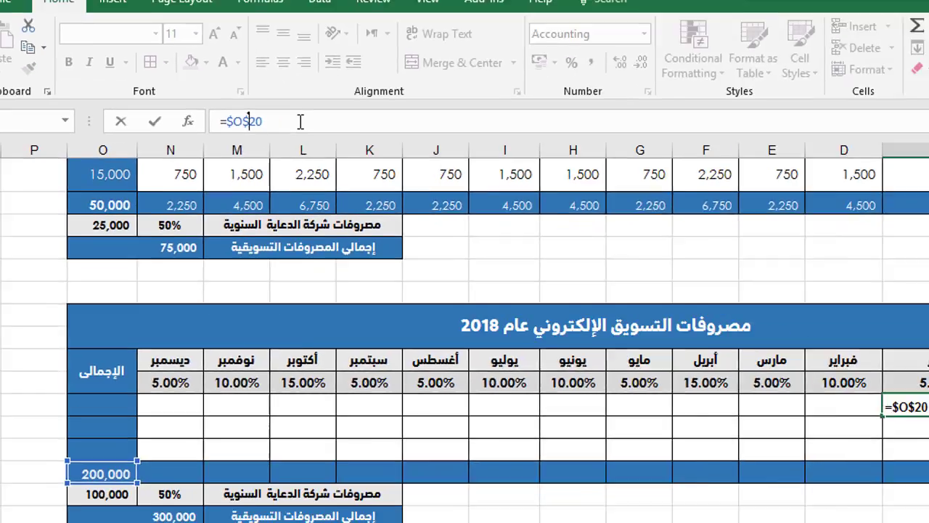
pyautogui.press('Return')
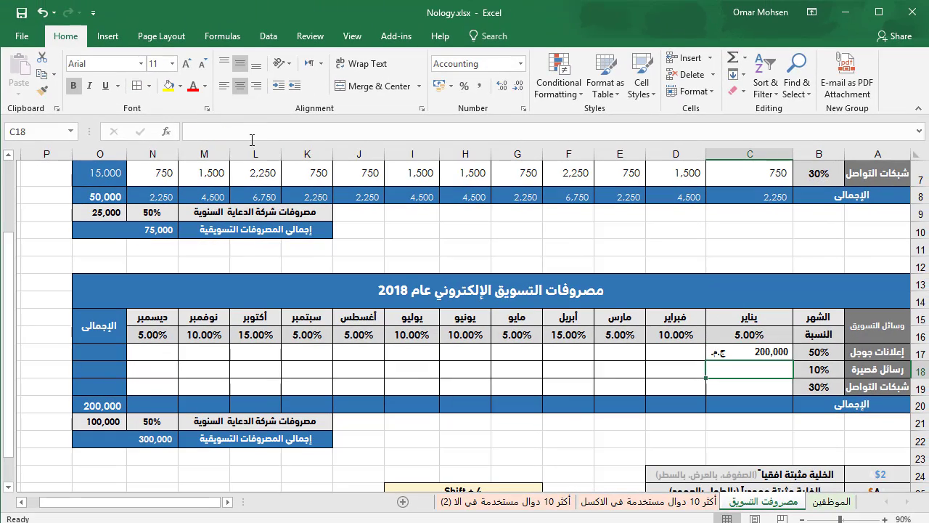
# Step: Trial-copy C17's =$O$20 formula into C18:C19, undo it, and reopen C17's formula
pyautogui.click(751, 356)
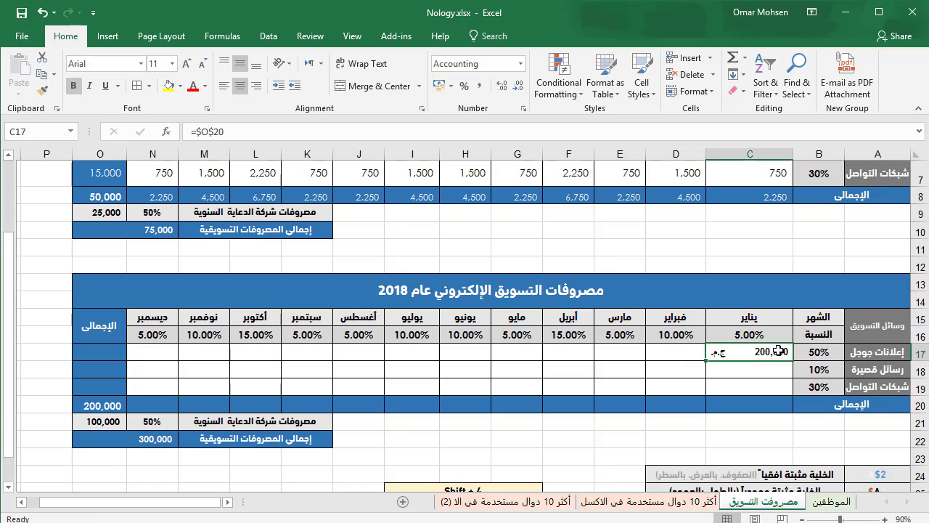
pyautogui.moveTo(708, 359); pyautogui.dragTo(731, 392)
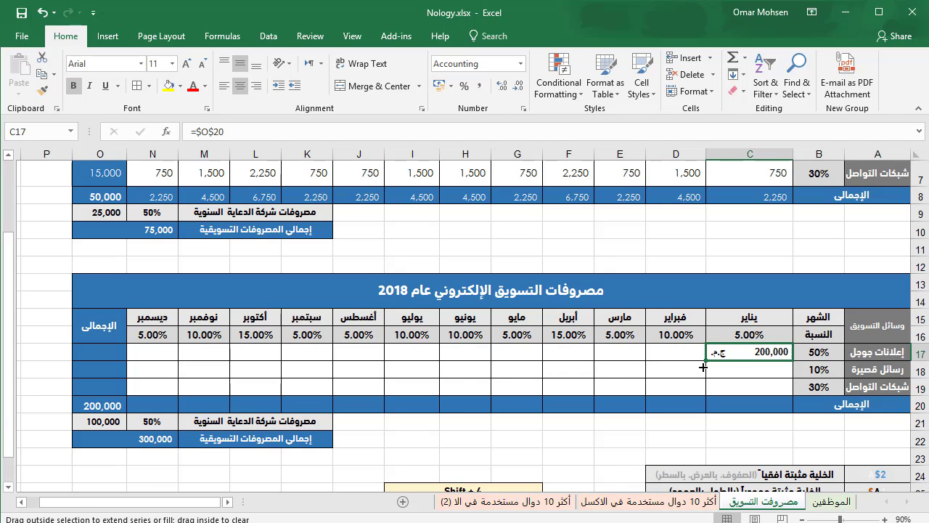
pyautogui.moveTo(733, 392); pyautogui.dragTo(721, 387)
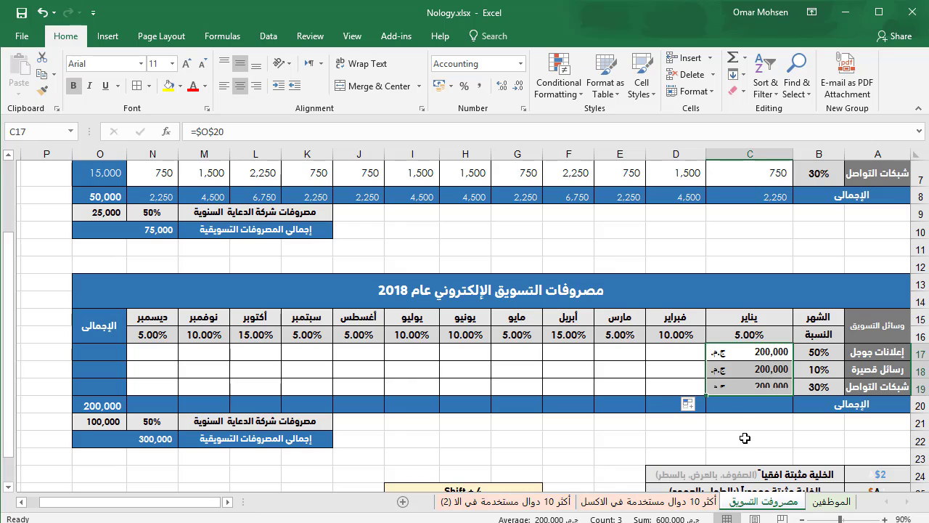
pyautogui.click(741, 373)
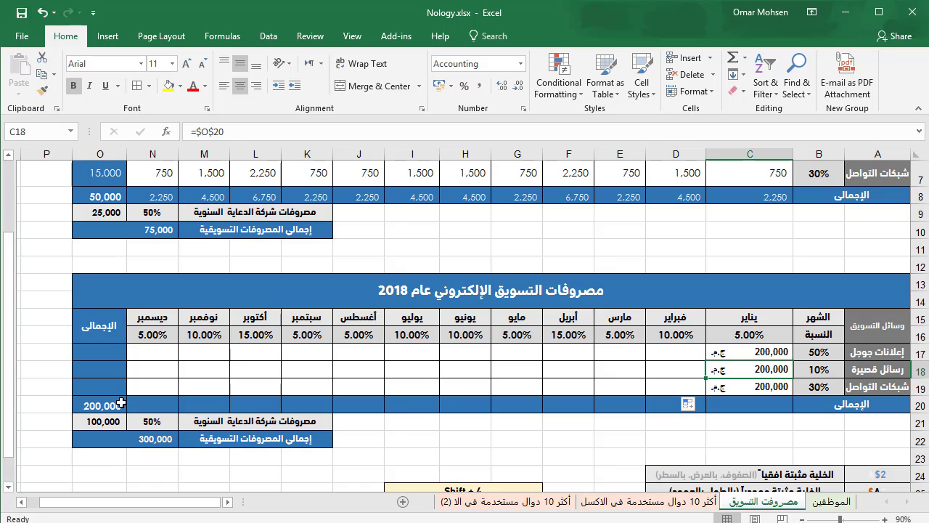
pyautogui.hotkey('ctrl', 'z')
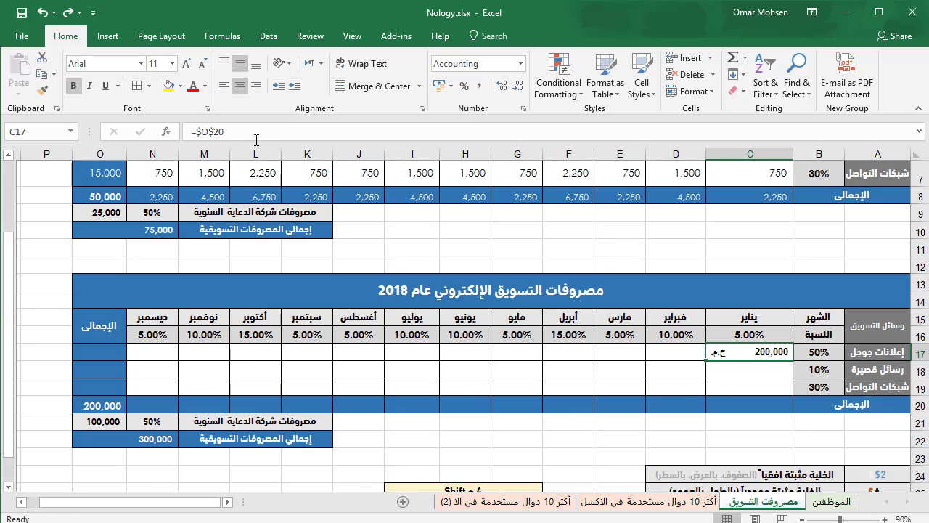
pyautogui.click(257, 138)
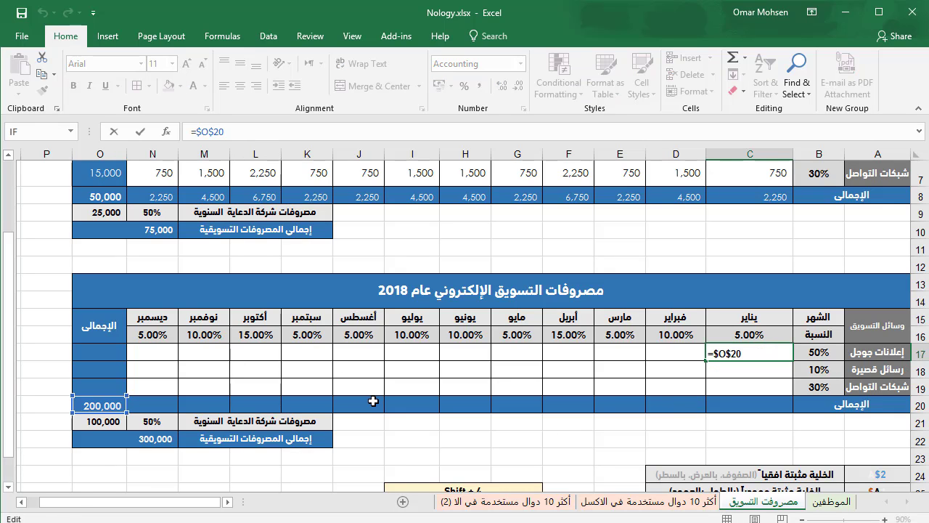
# Step: Extend C17's formula to multiply by the January percentage, row-locked as C$16
pyautogui.write('*')
pyautogui.click(748, 336)
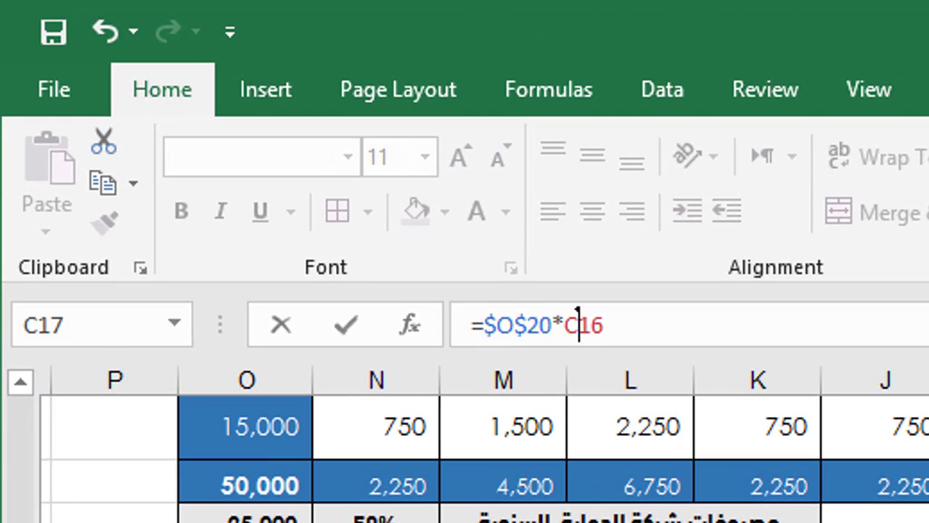
pyautogui.click(578, 324)
pyautogui.write('$')
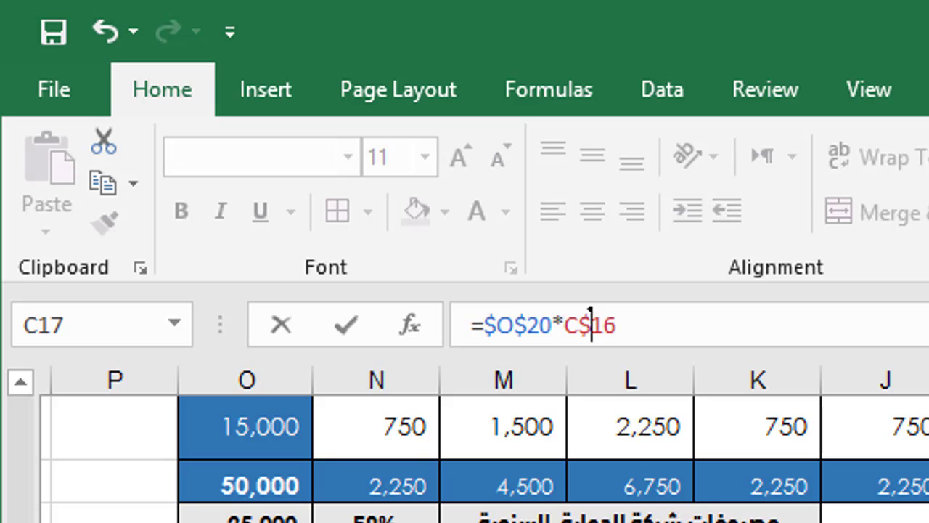
# Step: Multiply by $B17, committing =$O$20*C$16*$B17 (5,000), and fill it across row 17 to December
pyautogui.click(649, 327)
pyautogui.write('*')
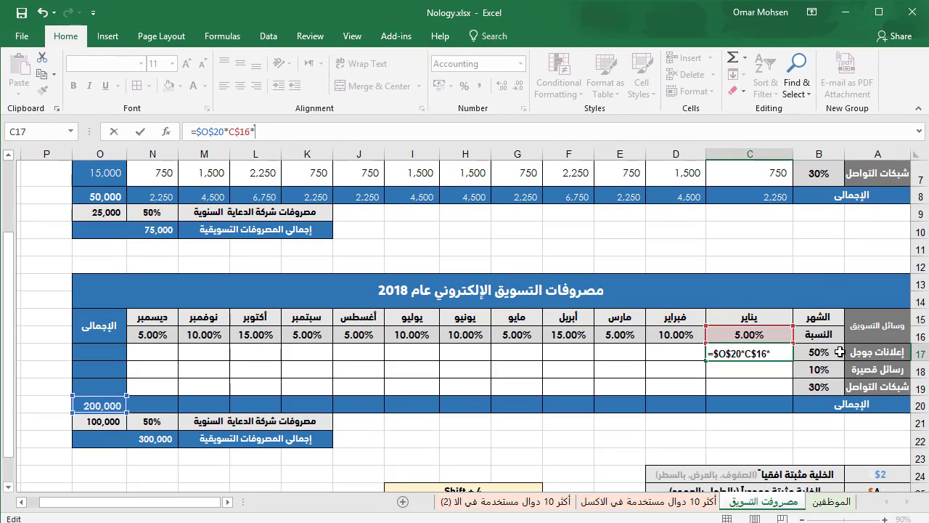
pyautogui.write('B1')
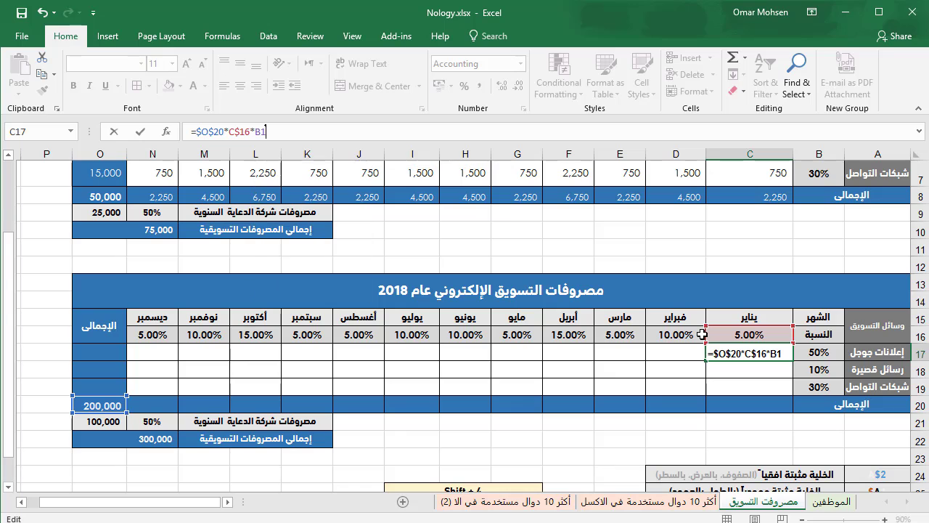
pyautogui.write('7')
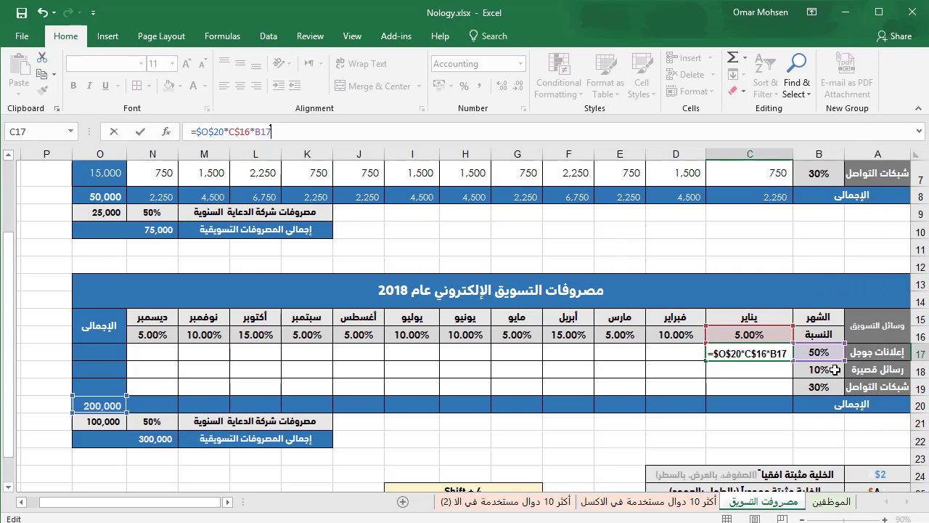
pyautogui.click(257, 132)
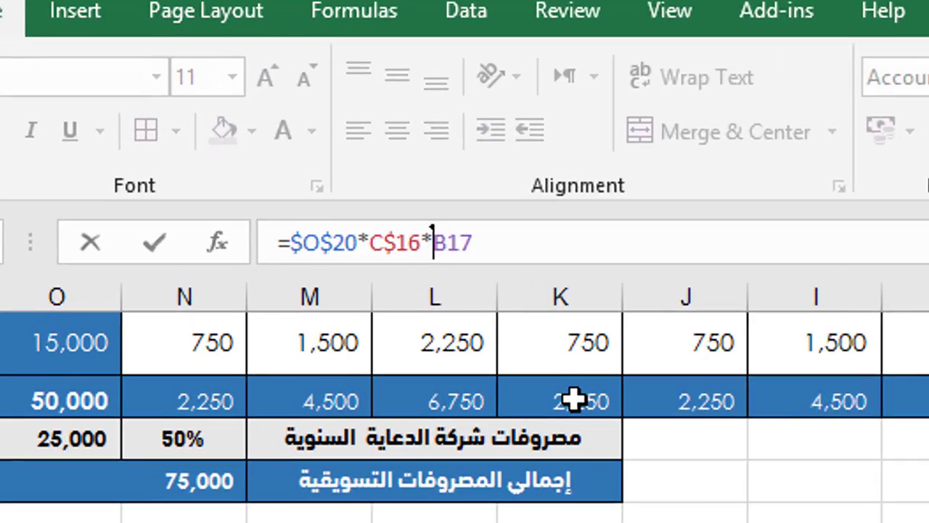
pyautogui.write('$')
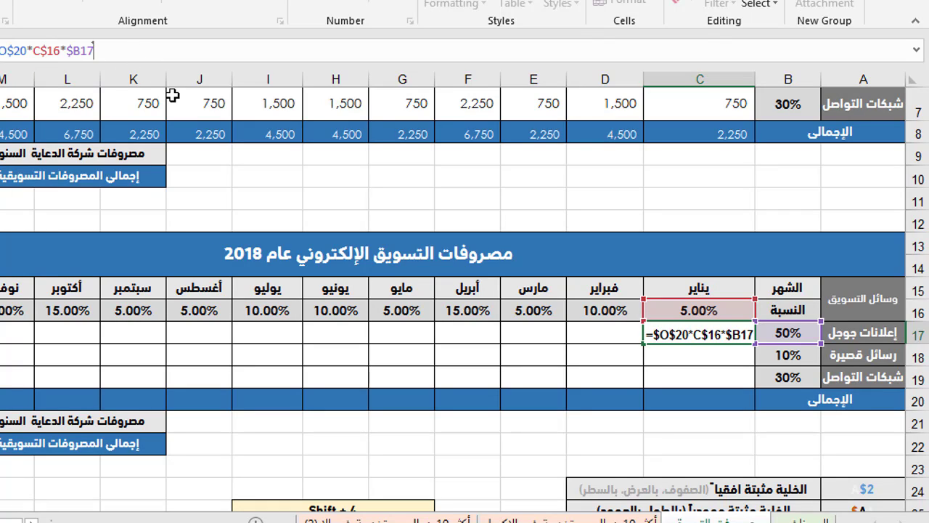
pyautogui.press('Return')
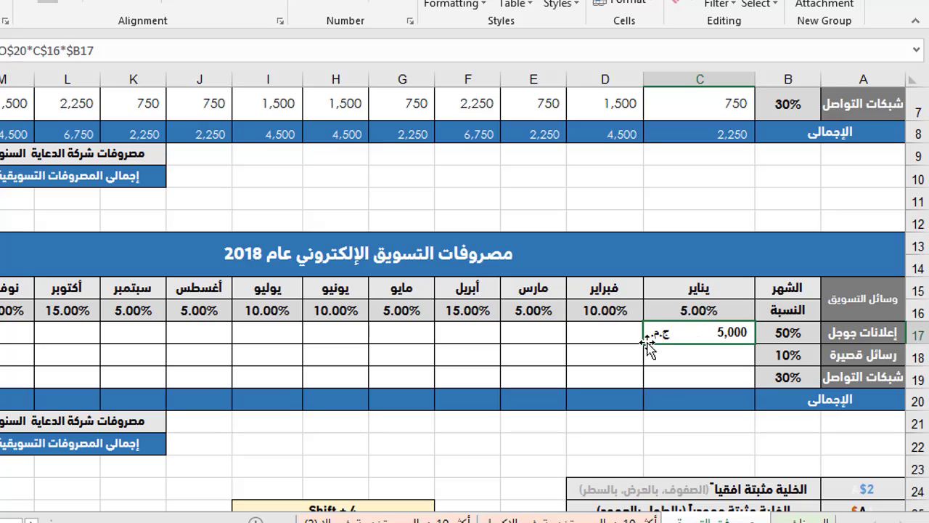
pyautogui.moveTo(648, 346); pyautogui.dragTo(21, 334)
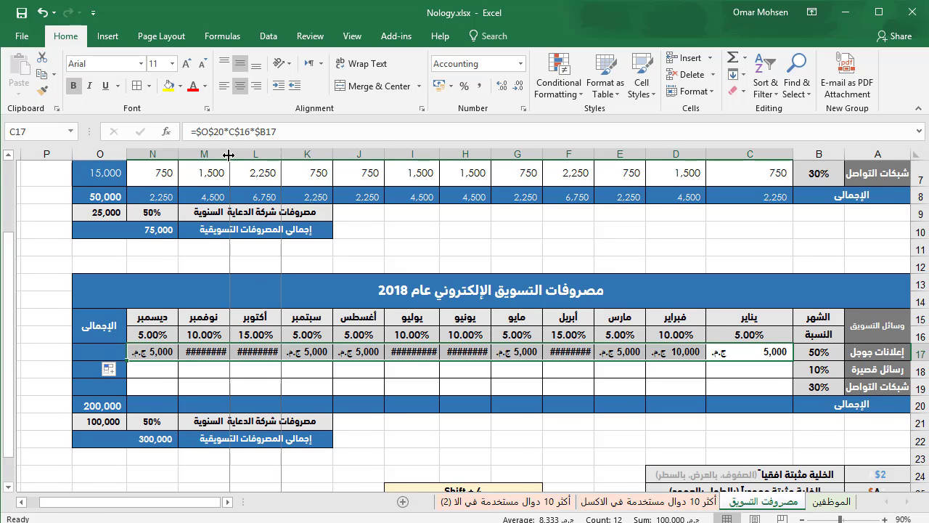
# Step: Widen columns L, I, H and F and fill row 17's formulas down through row 19
pyautogui.moveTo(229, 154); pyautogui.dragTo(163, 154)
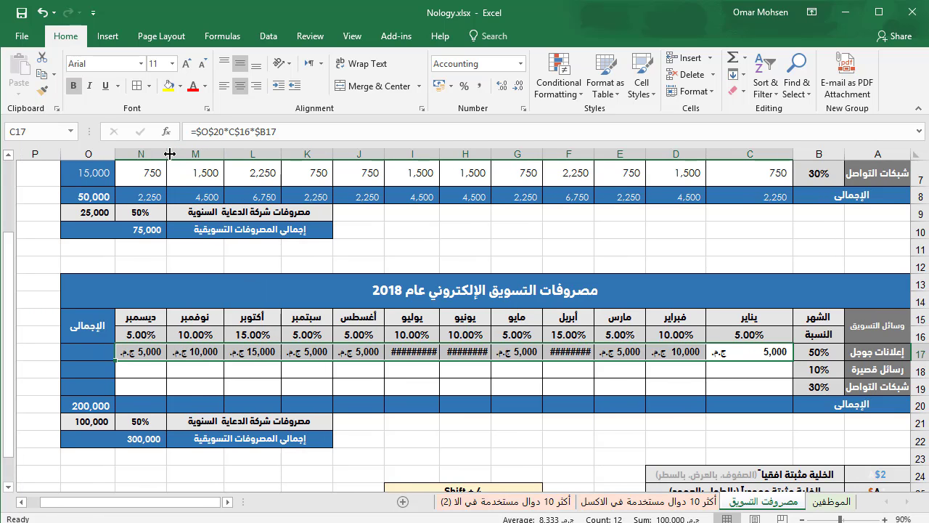
pyautogui.moveTo(387, 158); pyautogui.dragTo(383, 157)
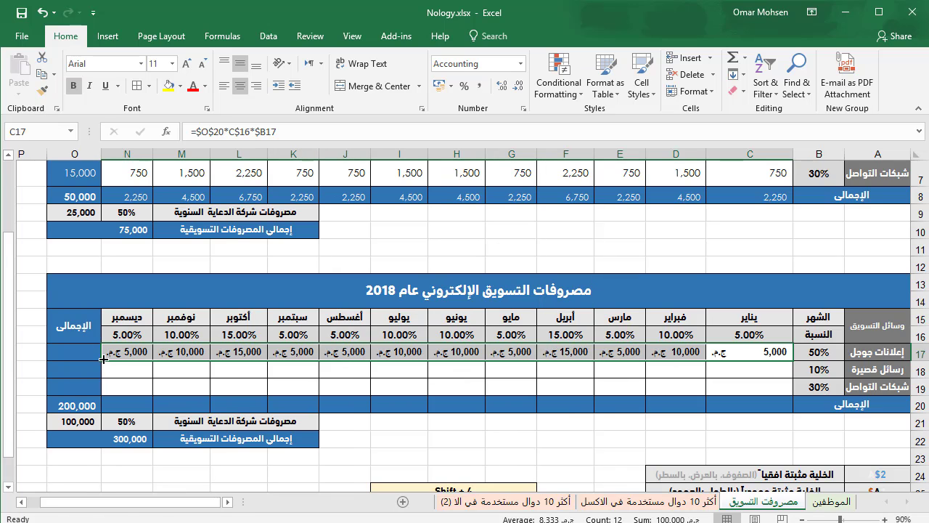
pyautogui.moveTo(103, 359); pyautogui.dragTo(103, 393)
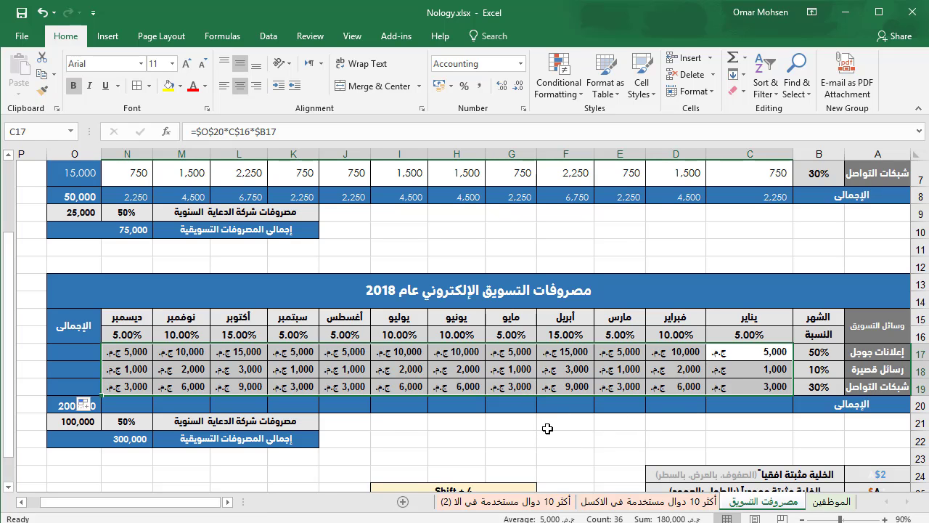
# Step: Edit G18's formula to unlock the column part of its G16 reference
pyautogui.click(515, 371)
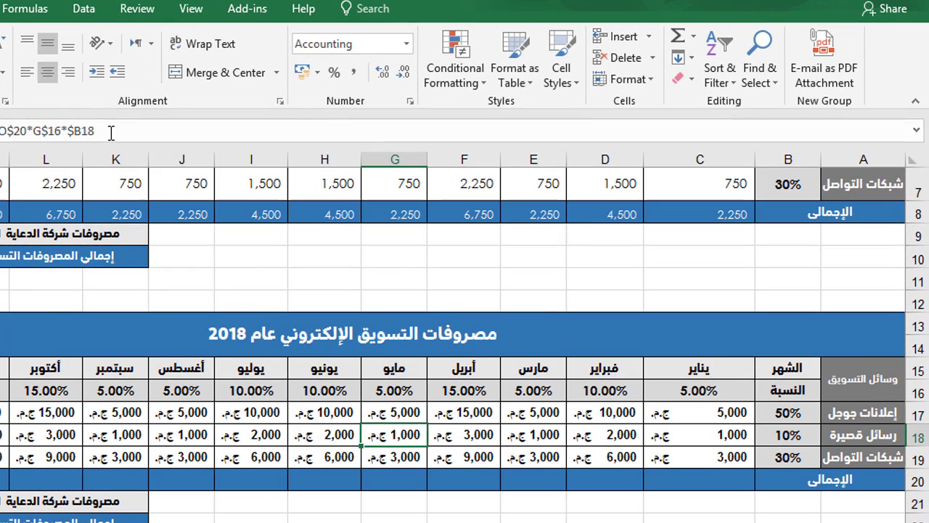
pyautogui.doubleClick(421, 434)
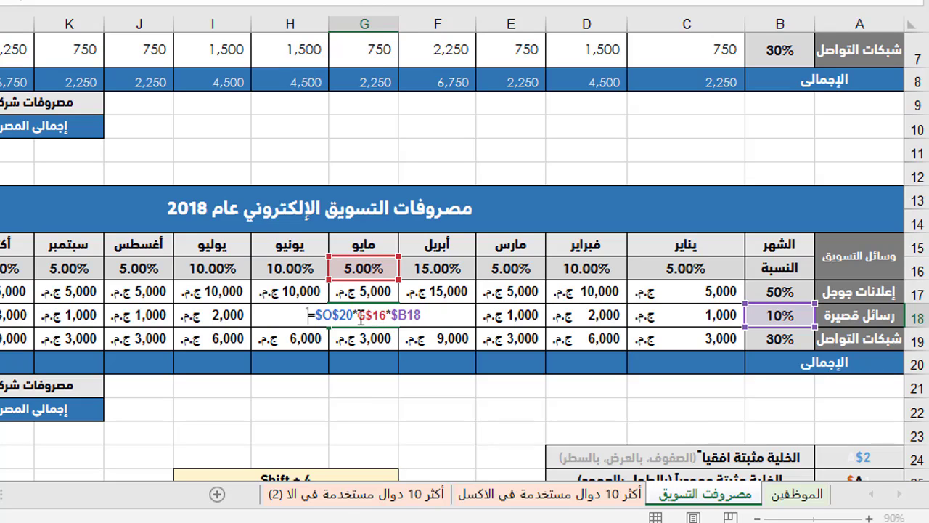
pyautogui.press('BackSpace')
pyautogui.press('Return')
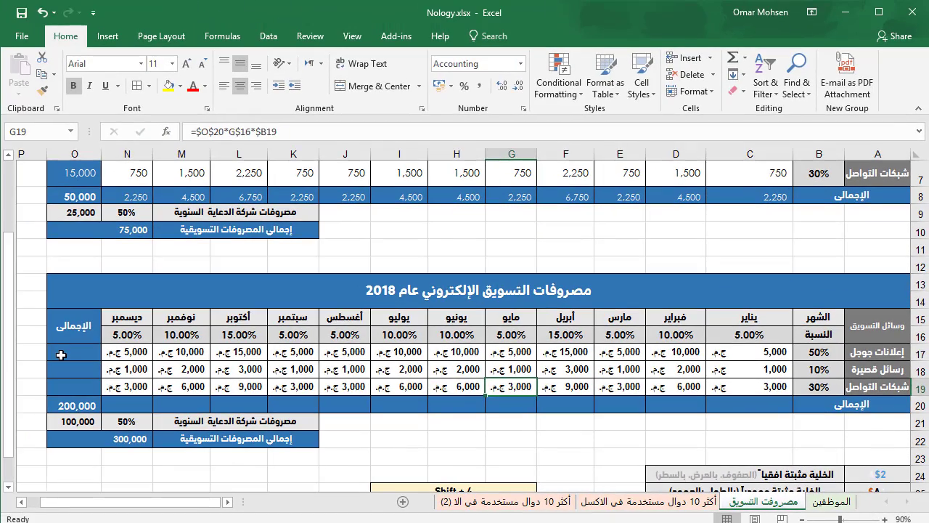
# Step: Enter =SUM over row 17's monthly amounts in O17 (100,000), then undo it
pyautogui.click(74, 351)
pyautogui.click(260, 132)
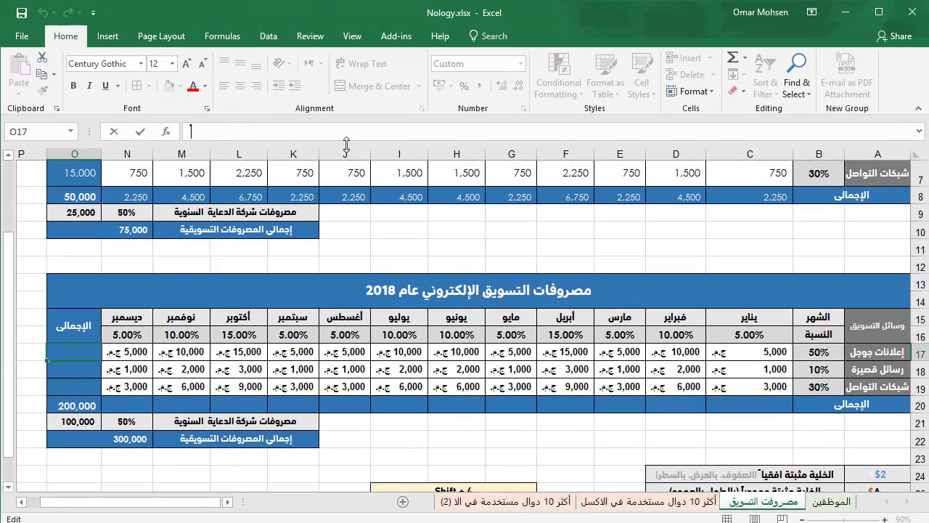
pyautogui.write('=')
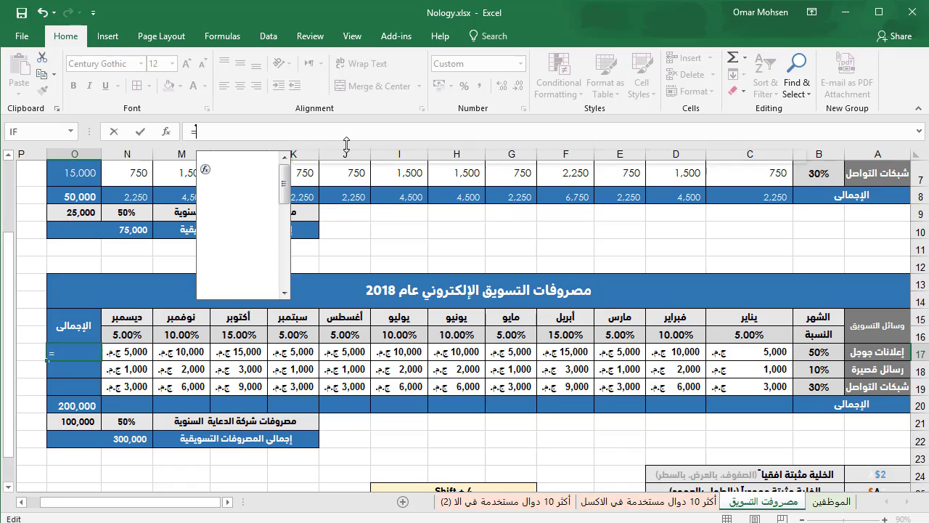
pyautogui.write('SUM(')
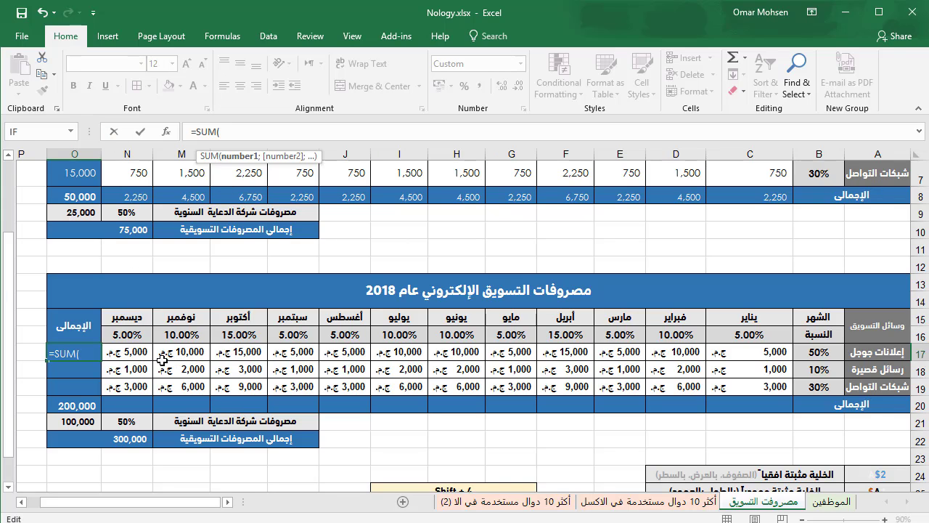
pyautogui.moveTo(748, 355); pyautogui.dragTo(127, 354)
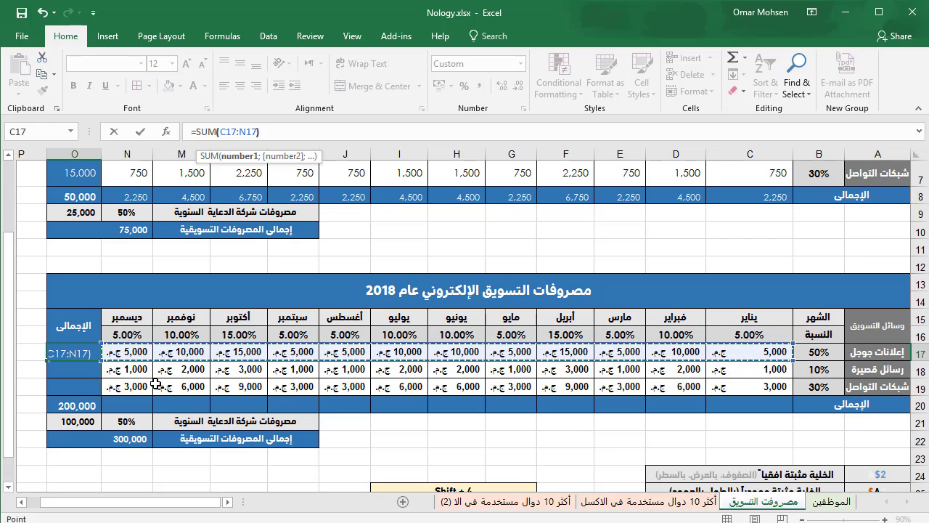
pyautogui.write(')')
pyautogui.press('Return')
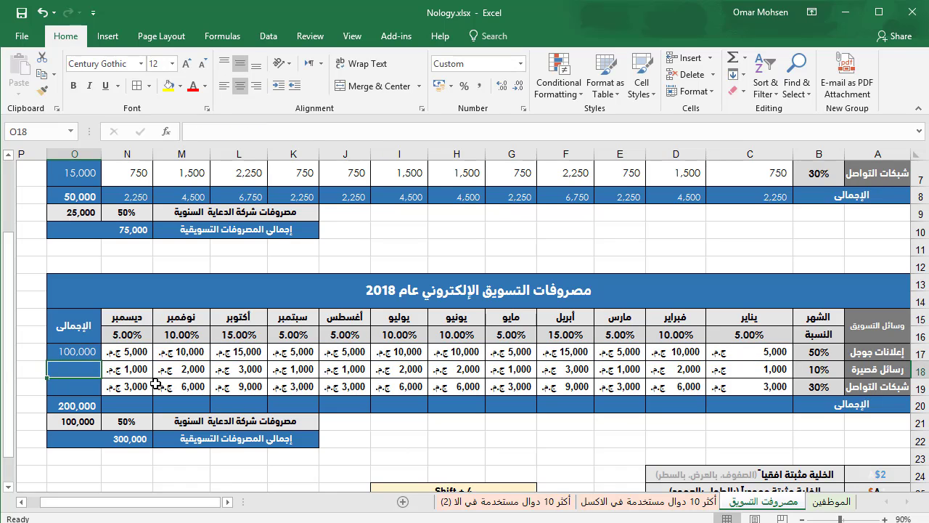
pyautogui.hotkey('ctrl', 'z')
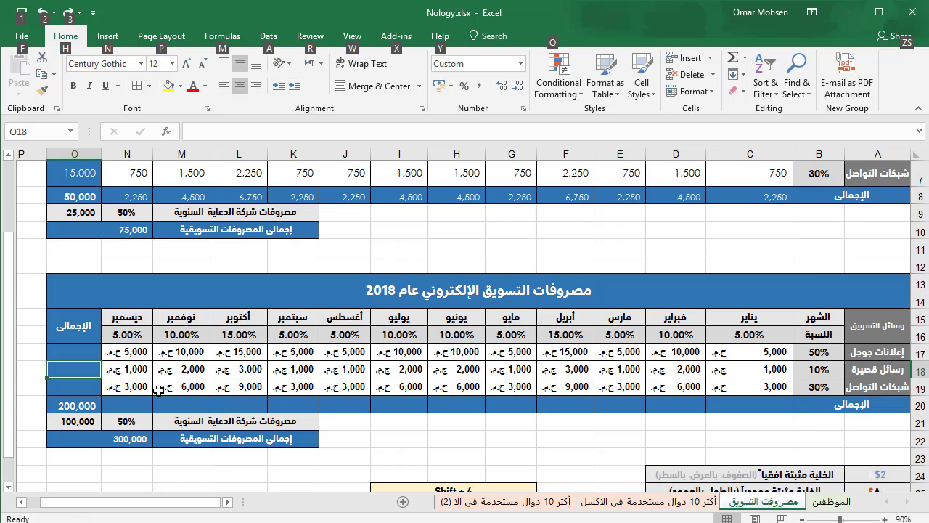
# Step: AutoSum row 18's total in O18 (20,000) and copy it down to O19
pyautogui.hotkey('alt', '=')
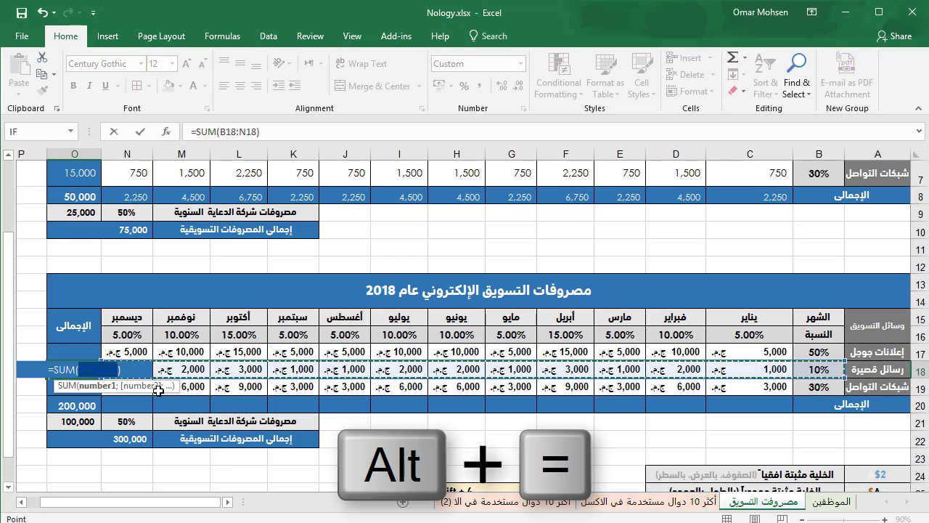
pyautogui.press('Return')
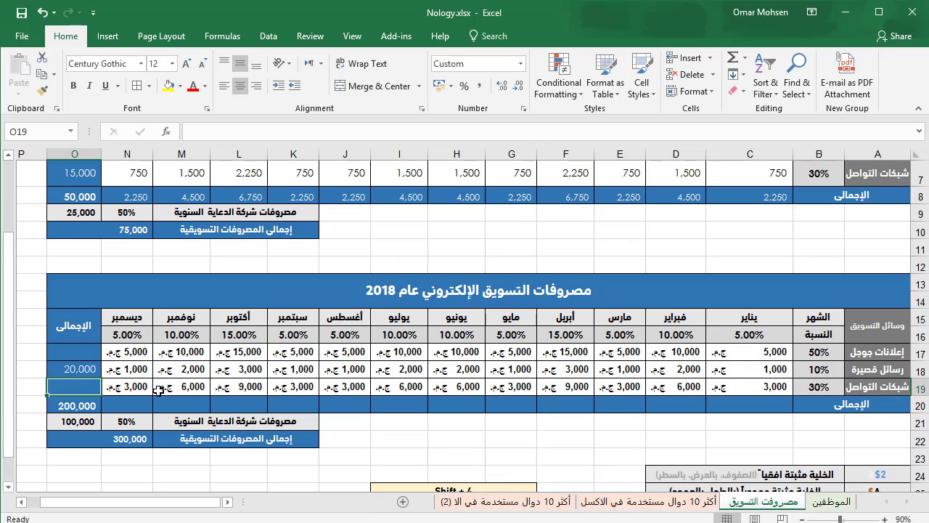
pyautogui.click(52, 372)
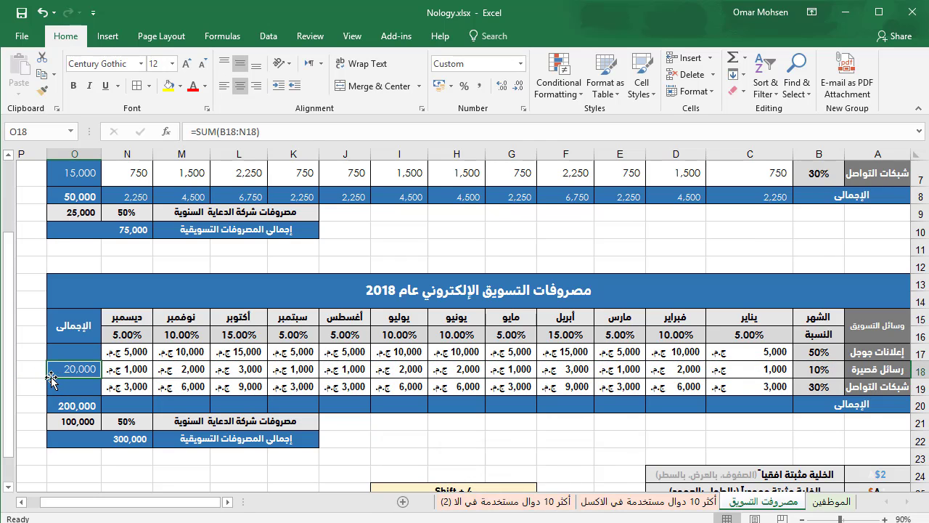
pyautogui.moveTo(48, 386); pyautogui.dragTo(45, 357)
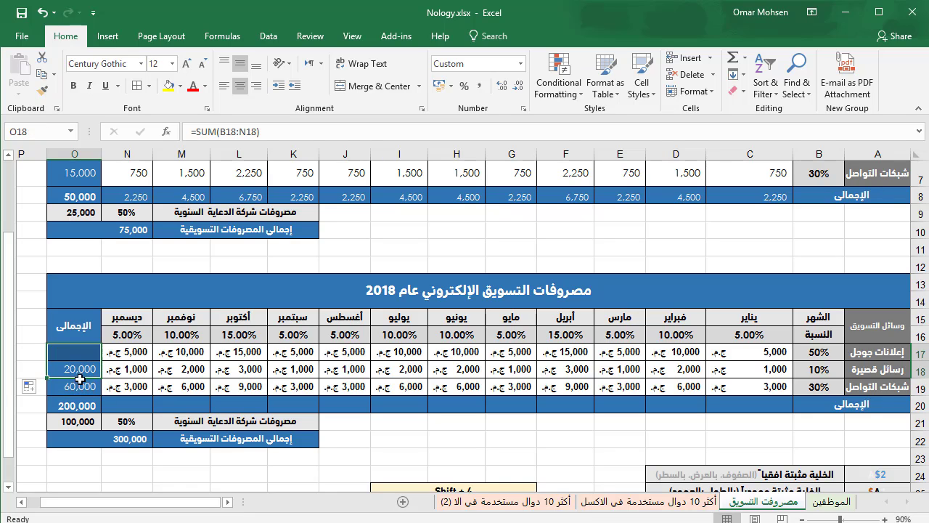
pyautogui.click(181, 369)
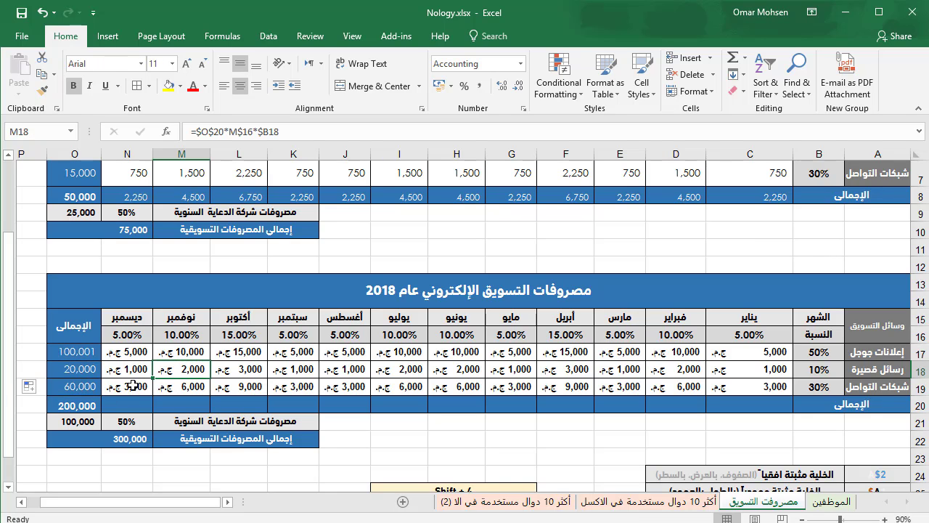
# Step: Correct O17's total to =SUM(C17:N17) so it shows exactly 100,000
pyautogui.click(87, 356)
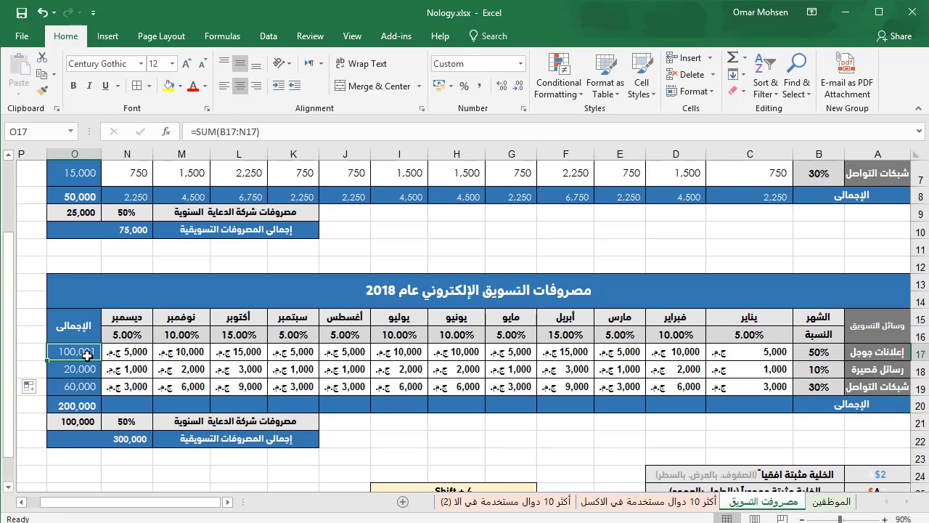
pyautogui.doubleClick(87, 355)
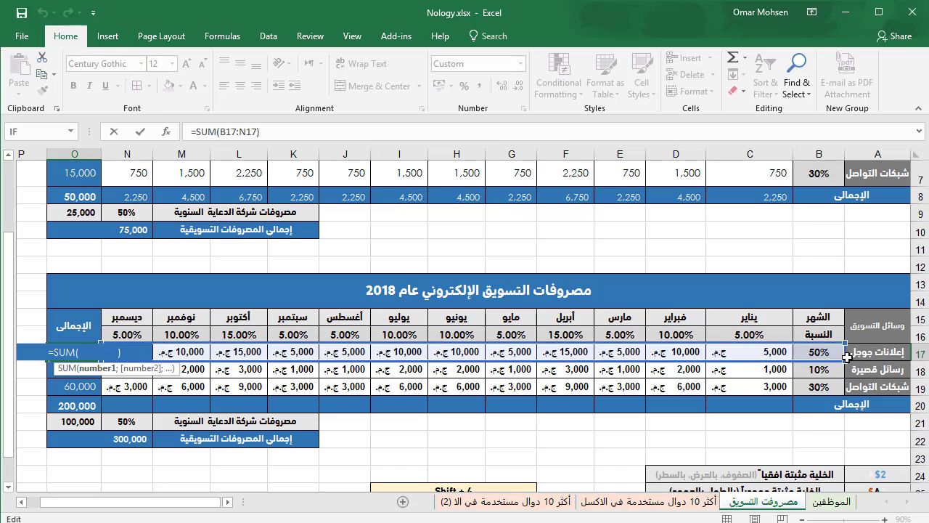
pyautogui.moveTo(796, 360); pyautogui.dragTo(784, 356)
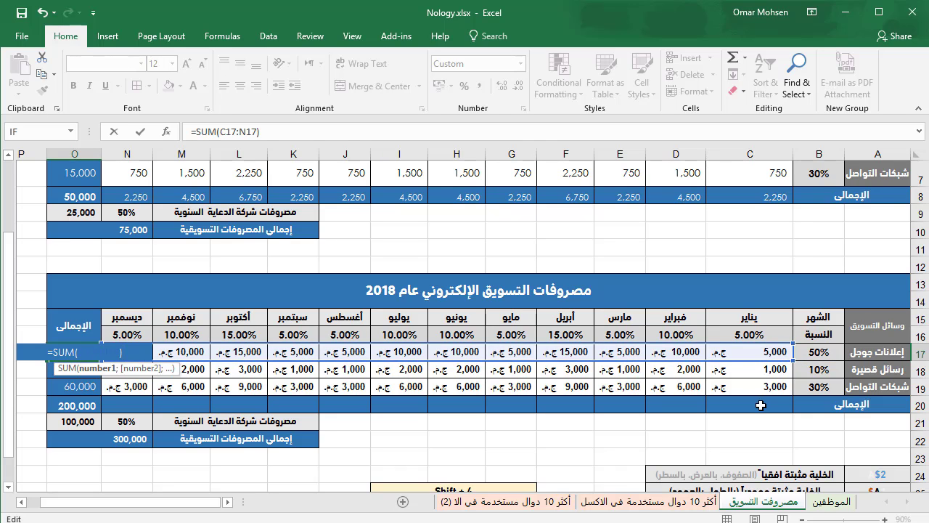
pyautogui.press('Return')
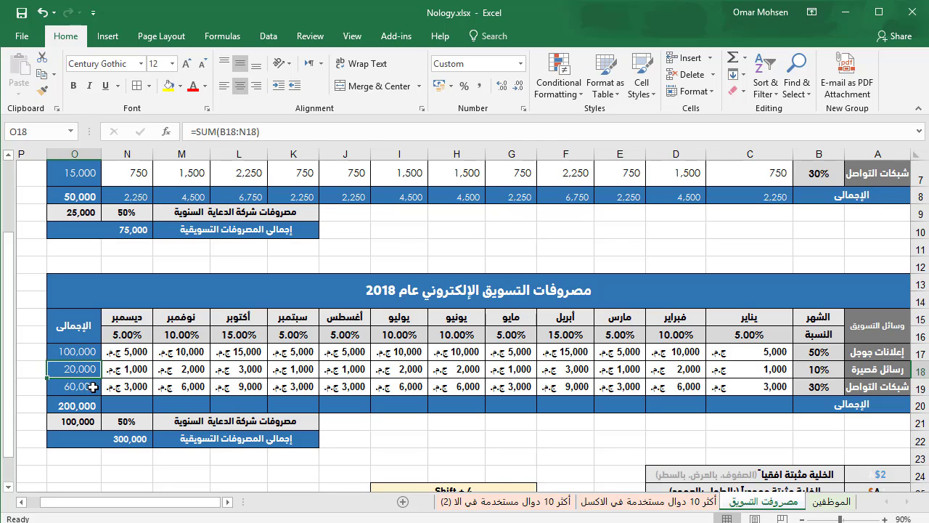
# Step: Total January in C20 with =SUM(C16:C19) (9,000) and fill it across to December
pyautogui.click(791, 407)
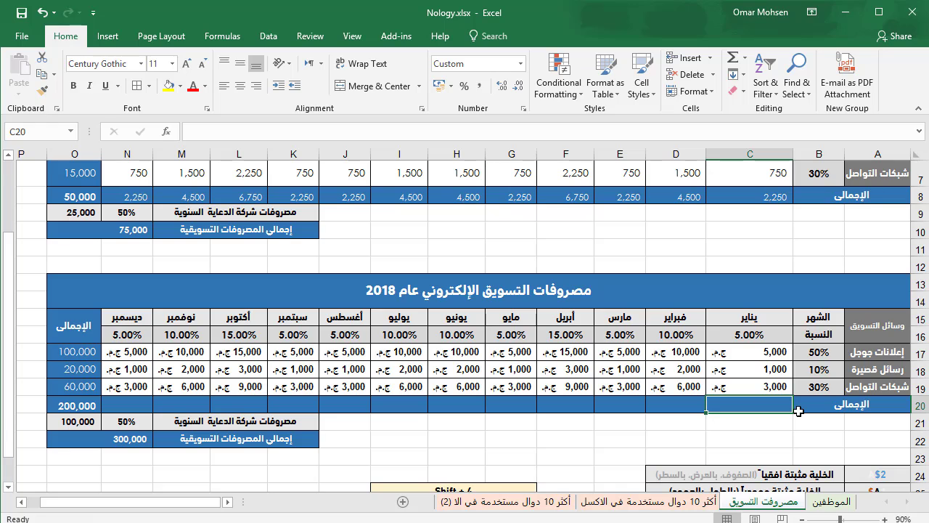
pyautogui.hotkey('alt', '=')
pyautogui.write('=SUM(4')
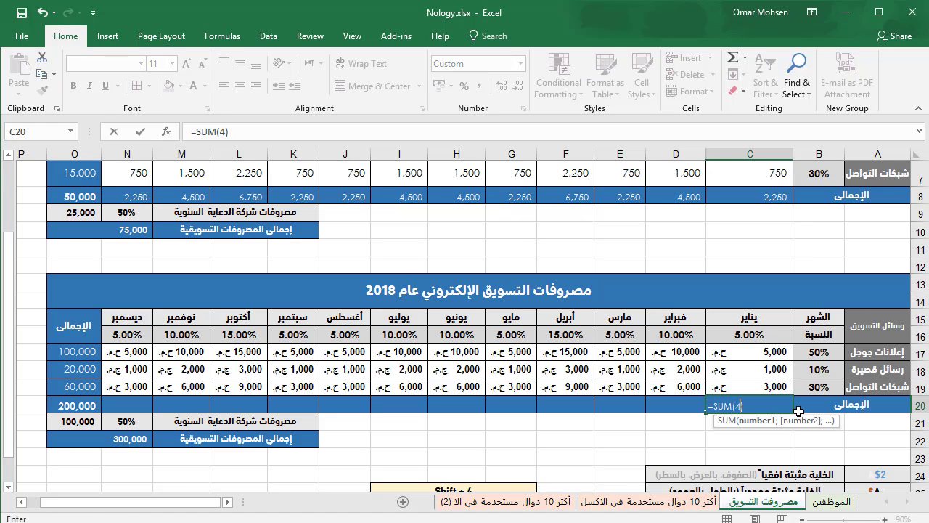
pyautogui.hotkey('ctrl', 'z')
pyautogui.press('Return')
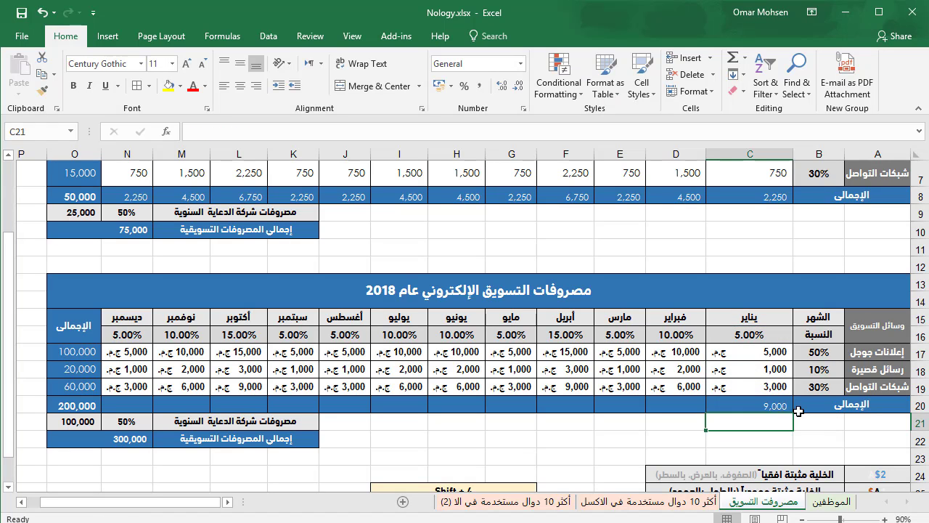
pyautogui.click(756, 392)
pyautogui.click(712, 411)
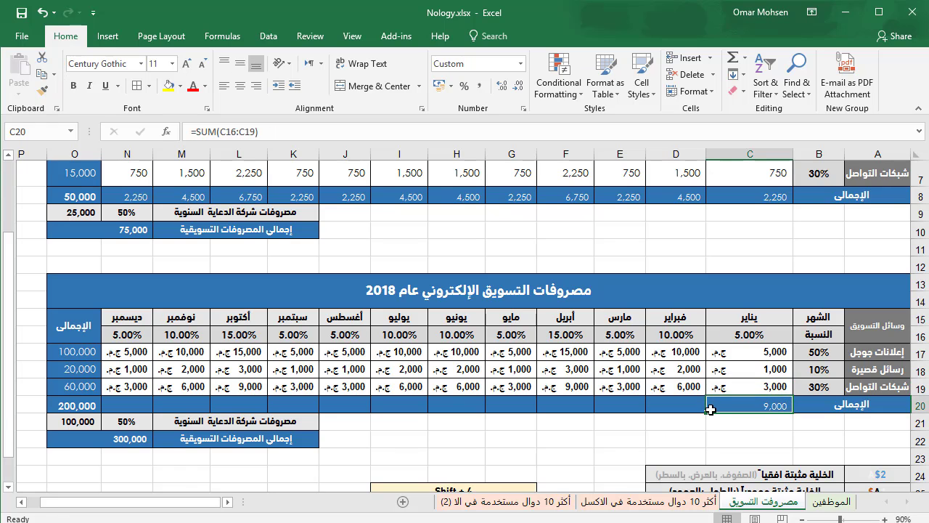
pyautogui.moveTo(708, 411); pyautogui.dragTo(84, 421)
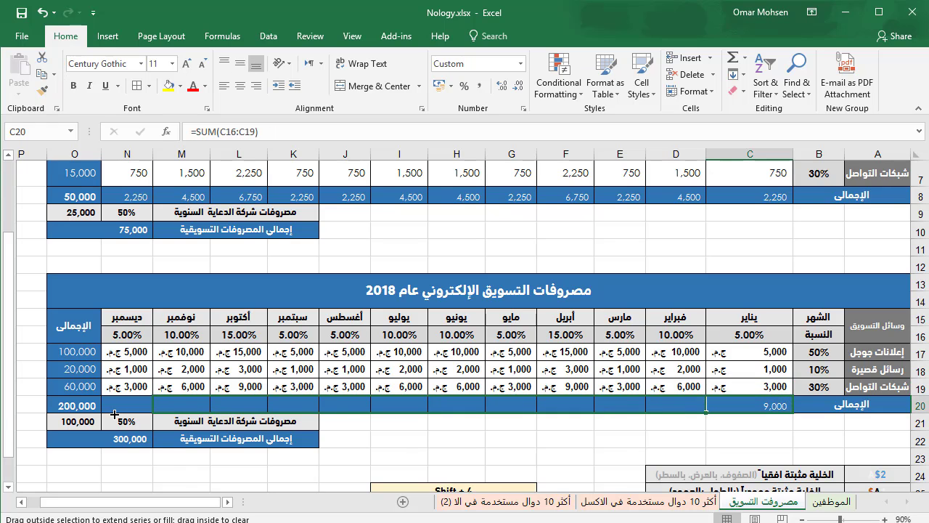
pyautogui.moveTo(304, 428); pyautogui.dragTo(304, 428)
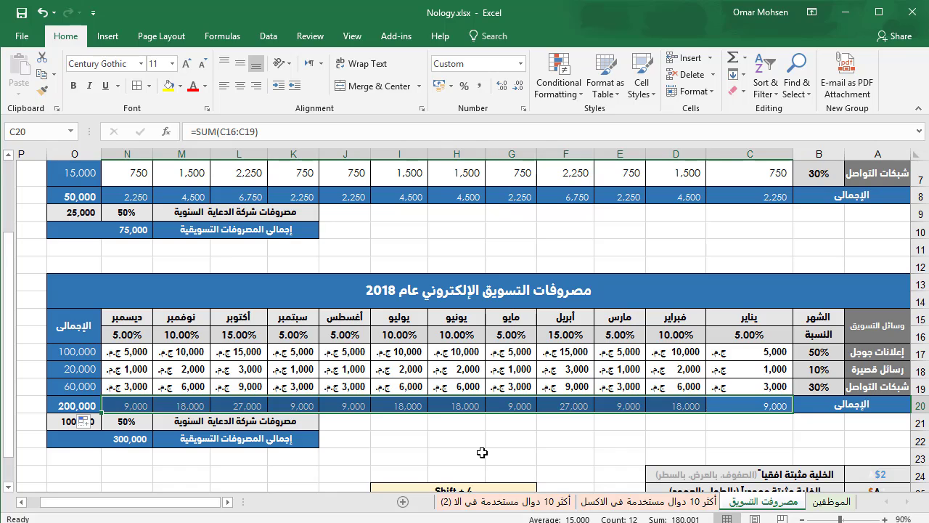
pyautogui.click(468, 440)
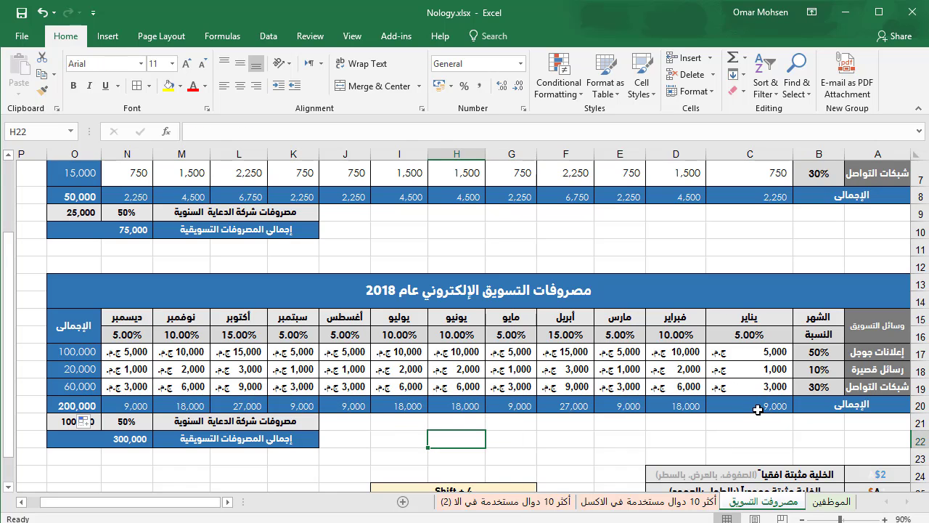
# Step: Inspect C20's total, April's cost cells and L18's mixed-reference formula
pyautogui.click(748, 406)
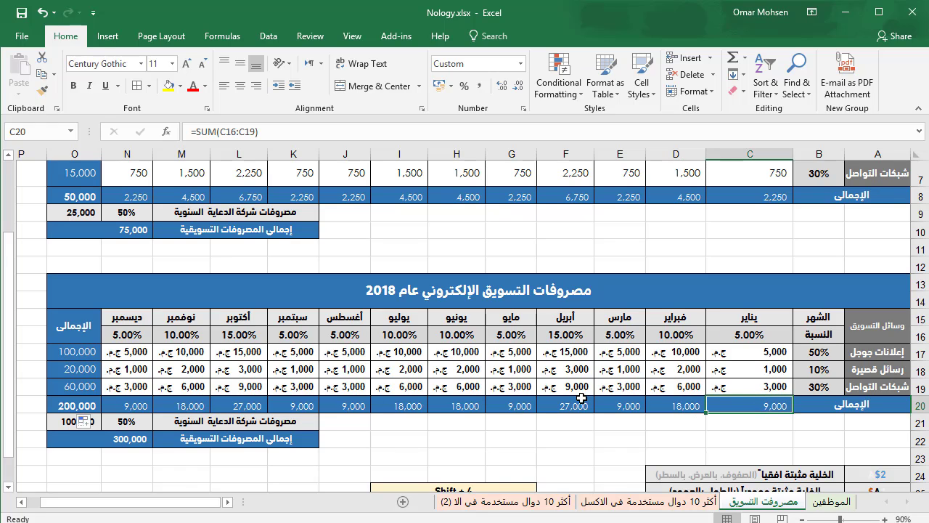
pyautogui.moveTo(569, 347); pyautogui.dragTo(573, 386)
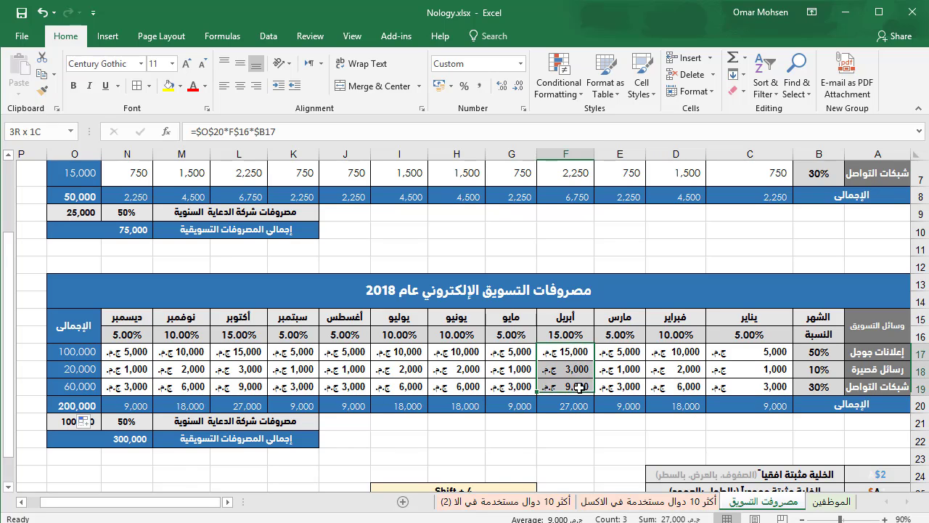
pyautogui.click(218, 370)
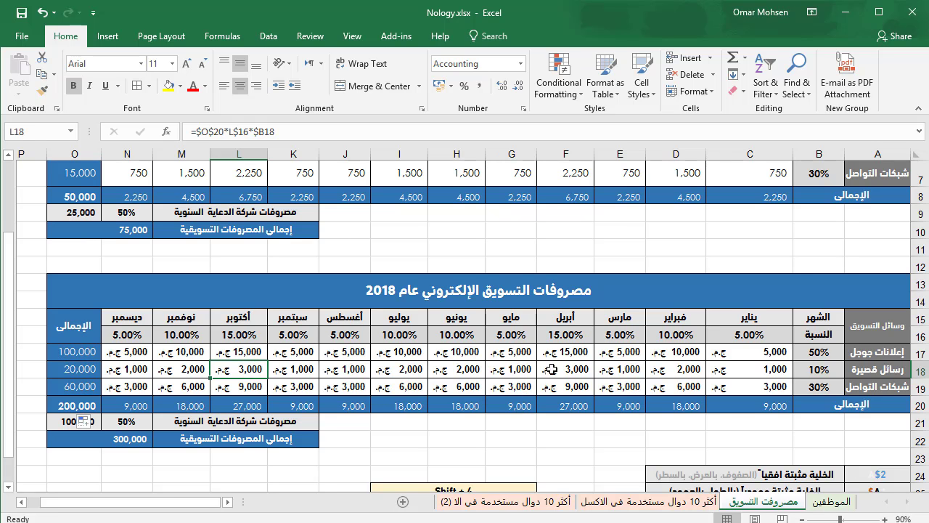
# Step: Scroll down to bring the reference-locking notes below the table into view
pyautogui.scroll(-2, 639, 363)
pyautogui.keyDown('ctrl'); pyautogui.scroll(3, 857, 428); pyautogui.keyUp('ctrl')
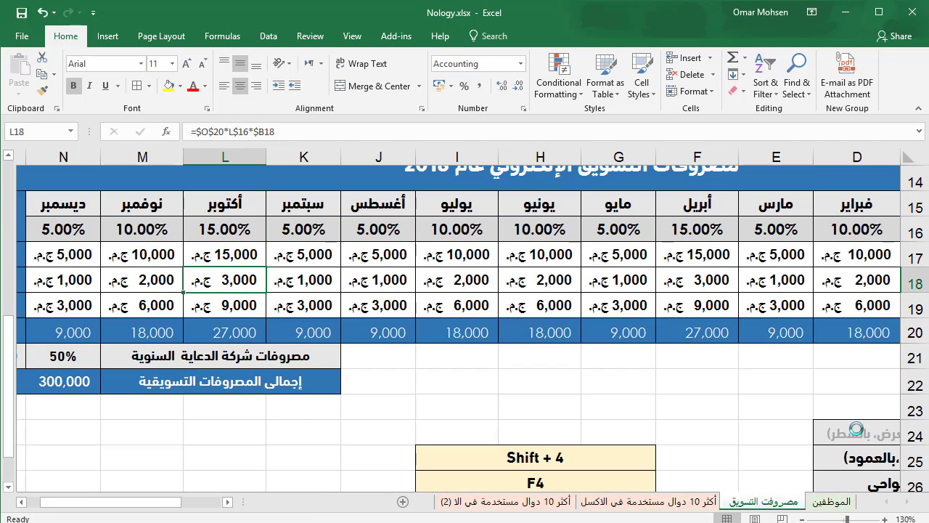
pyautogui.scroll(-1, 883, 374)
pyautogui.hscroll(-2, 883, 374)
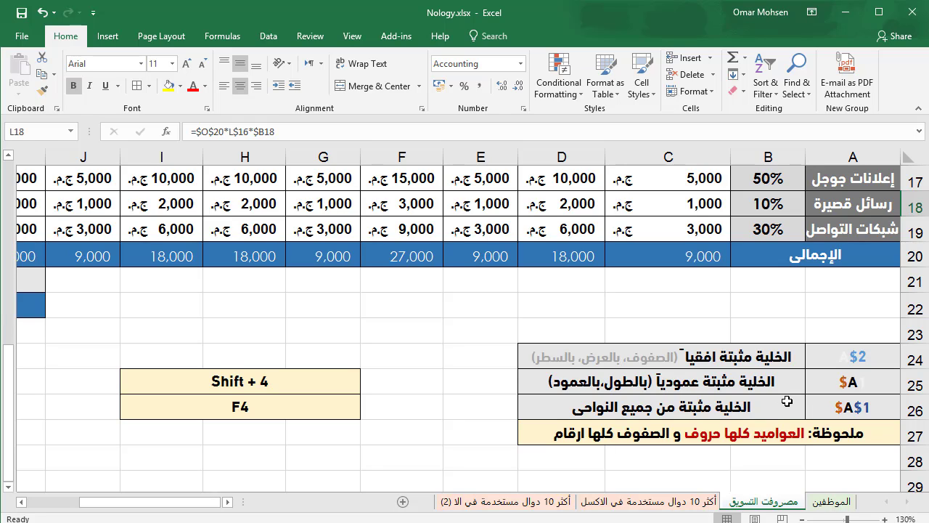
pyautogui.click(837, 409)
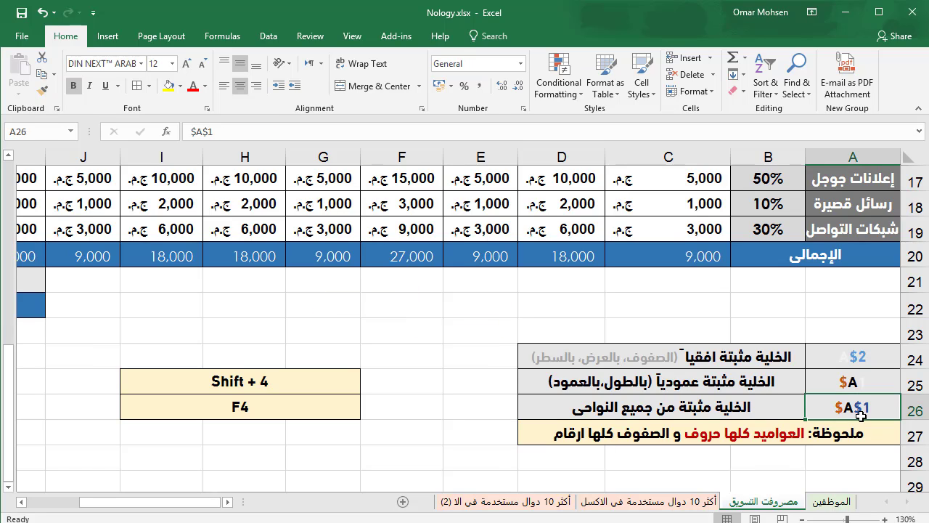
pyautogui.click(668, 252)
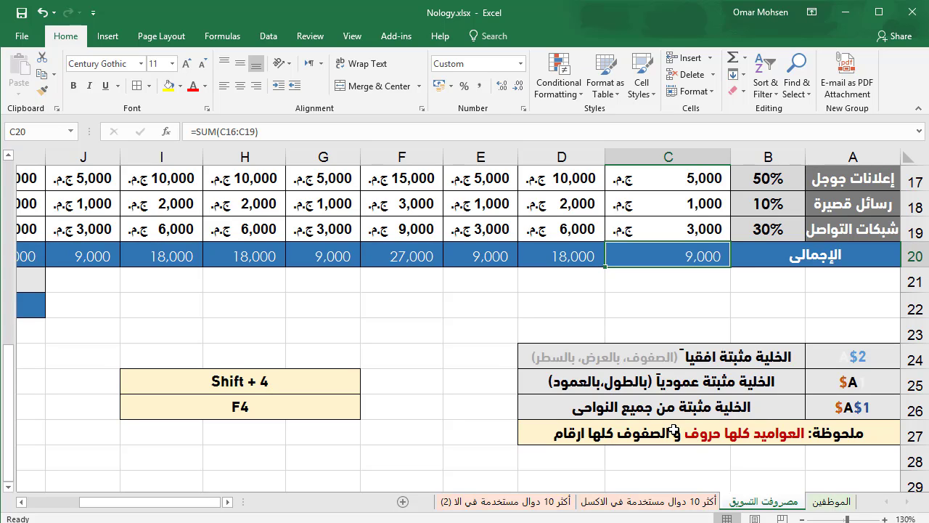
pyautogui.click(240, 383)
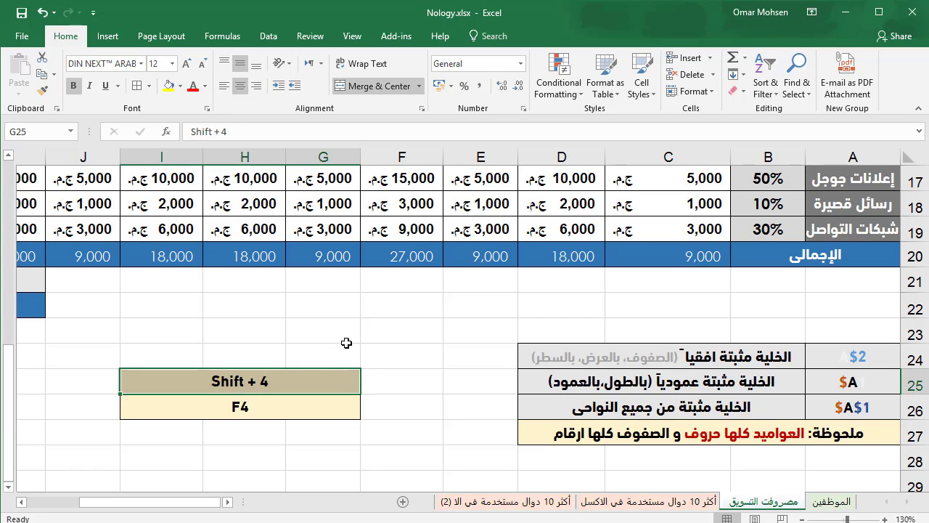
pyautogui.click(314, 328)
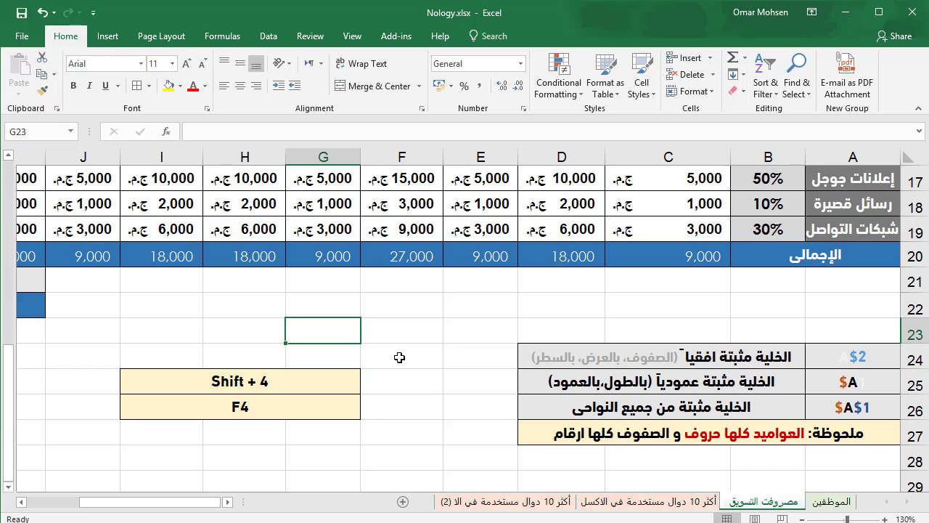
pyautogui.click(317, 258)
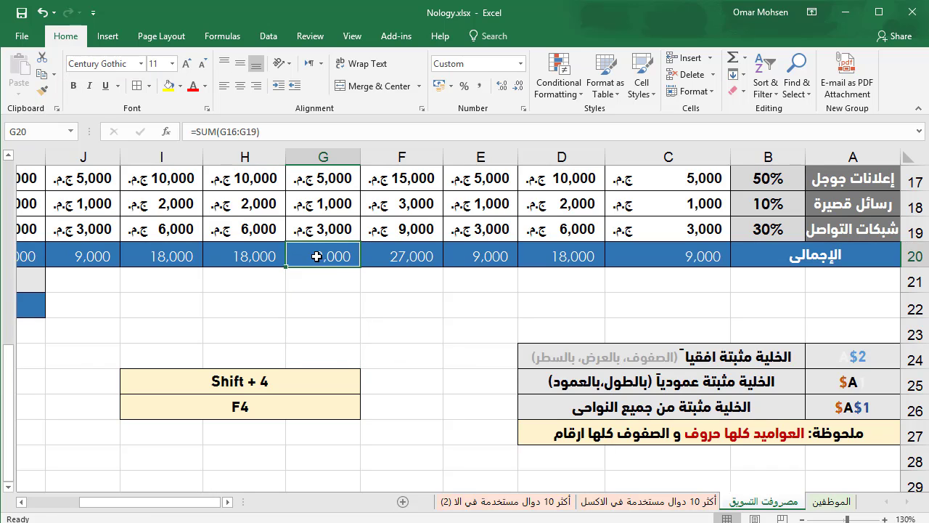
pyautogui.click(322, 334)
# Step: Enter =A2 in G23, then cycle it with F4 to the column-locked $A2 reference
pyautogui.write('=A2')
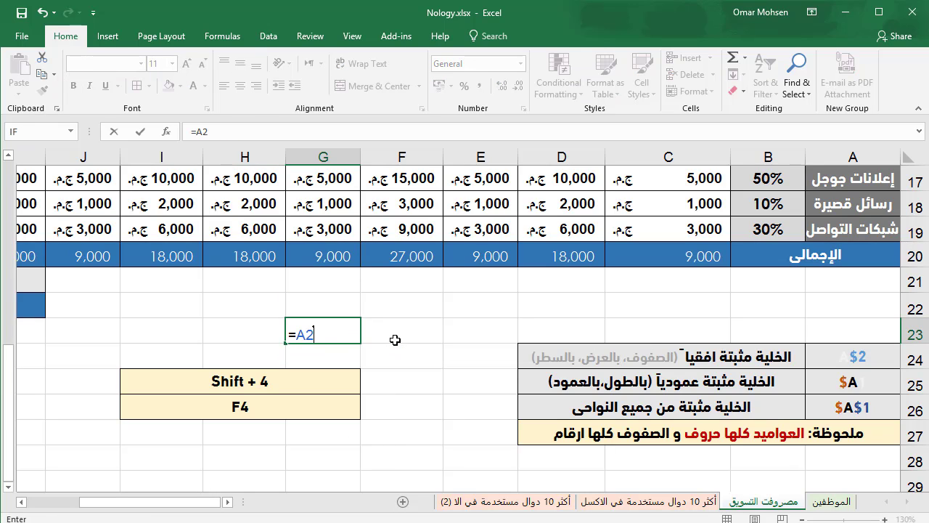
pyautogui.press('Return')
pyautogui.doubleClick(349, 336)
pyautogui.press('F4')
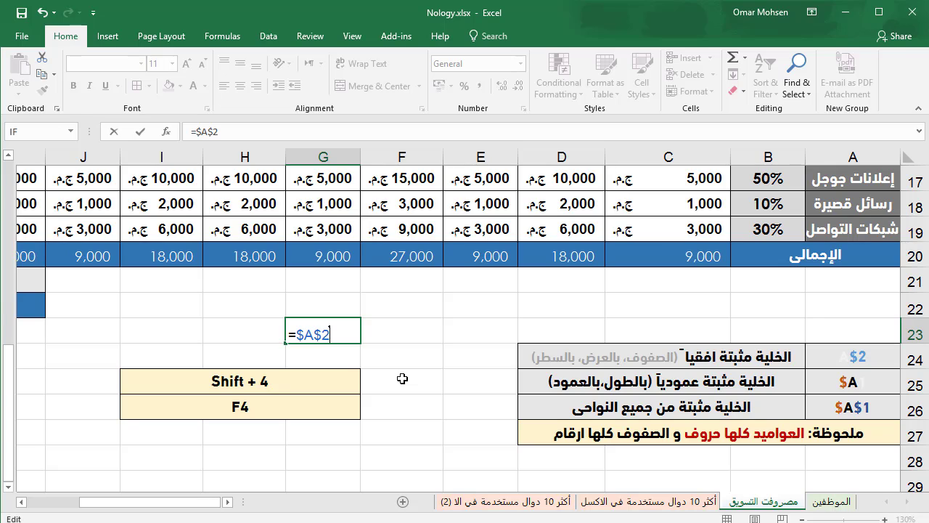
pyautogui.press('F4')
pyautogui.press('Return')
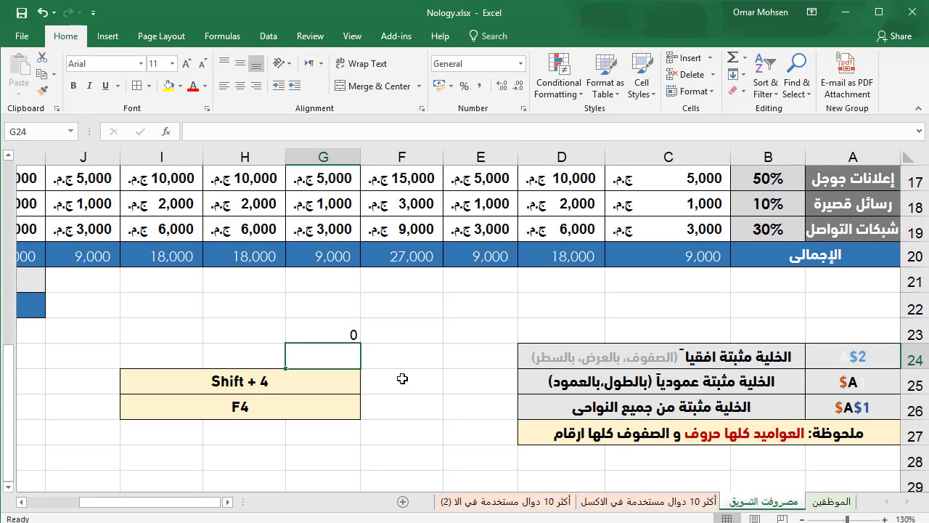